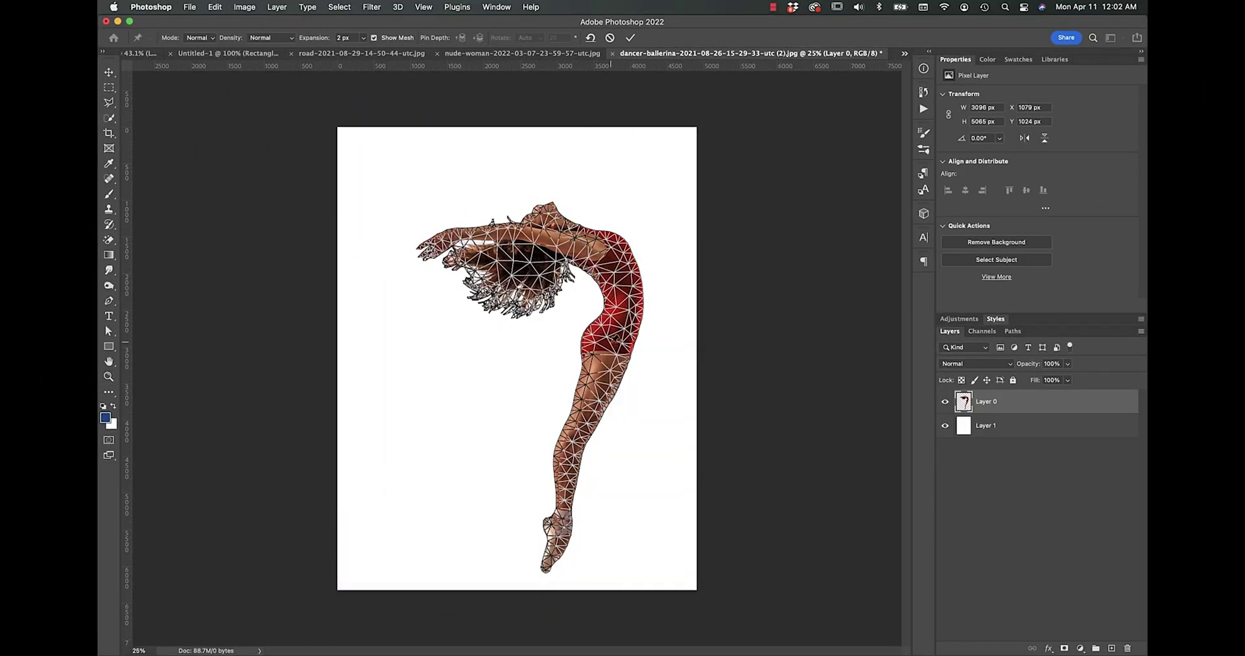
# - Puppet Warp the dancer with waist, knee and thigh pins, bending her leg and torso
pyautogui.moveTo(606, 321)
pyautogui.mouseDown()
pyautogui.moveTo(600, 305)
pyautogui.moveTo(611, 334)
pyautogui.mouseUp()
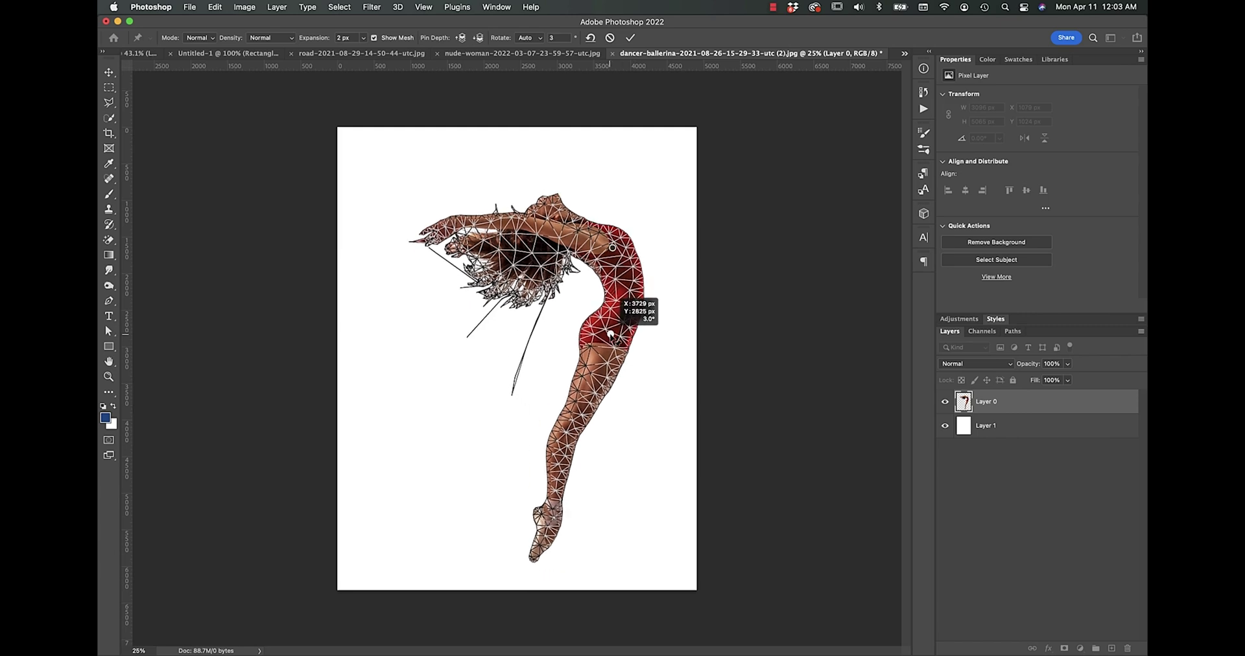
pyautogui.press('super+h')
pyautogui.click(580, 430)
pyautogui.moveTo(541, 515); pyautogui.dragTo(565, 505)
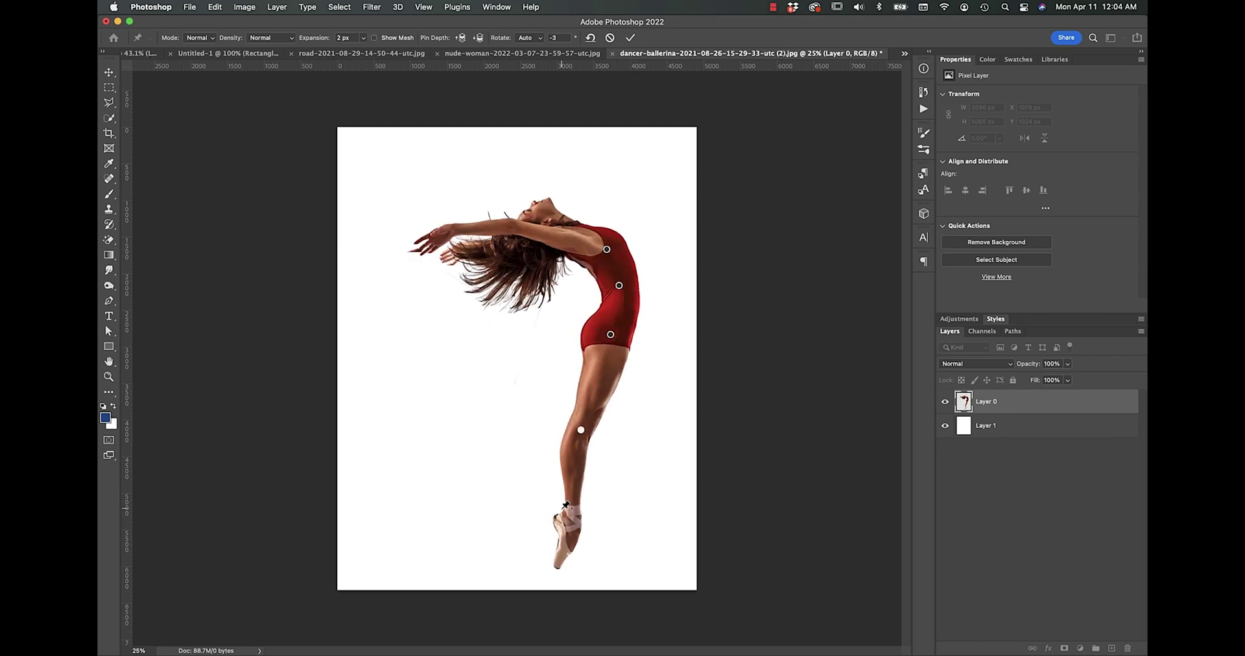
pyautogui.click(597, 387)
pyautogui.moveTo(580, 430); pyautogui.dragTo(522, 425)
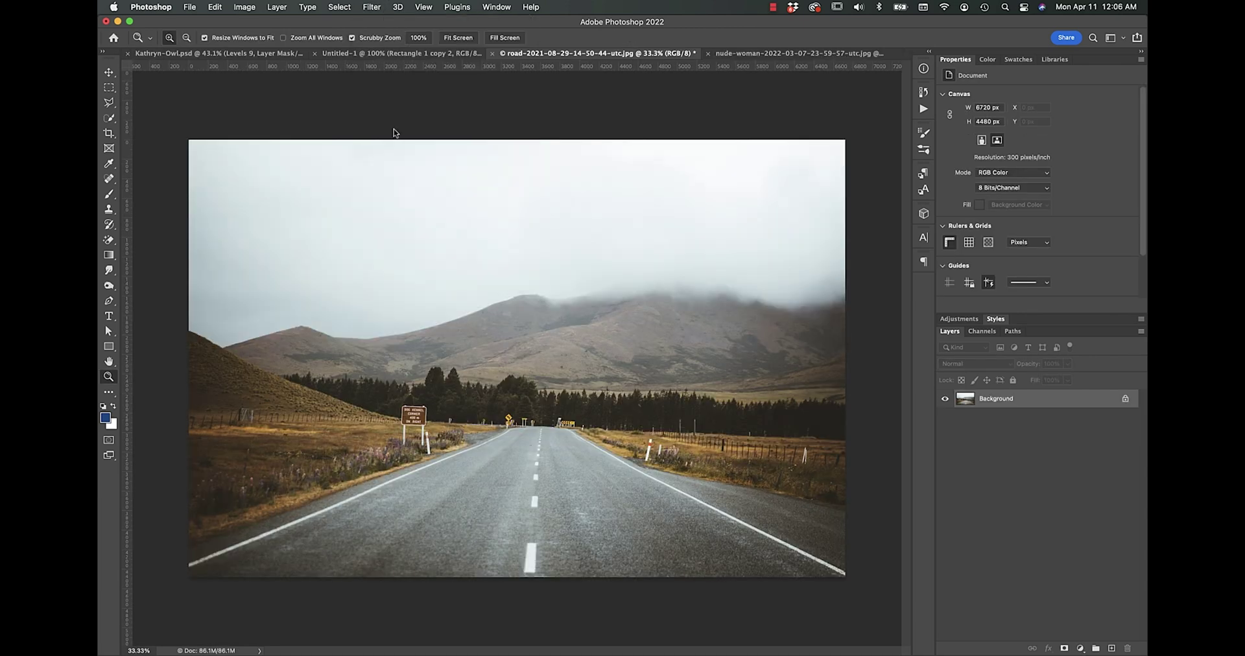
# - In Vanishing Point, extend the road plane and clone the dashed lane markings up the right lane
pyautogui.press('super+alt+v')
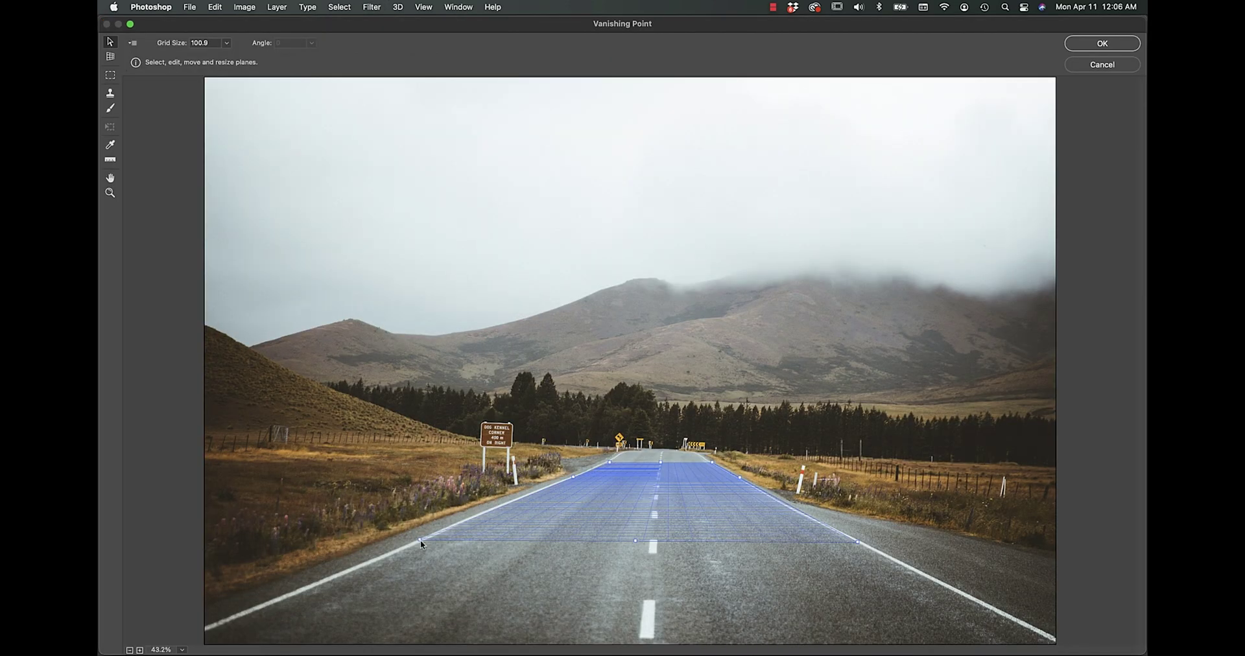
pyautogui.moveTo(635, 540); pyautogui.dragTo(638, 642)
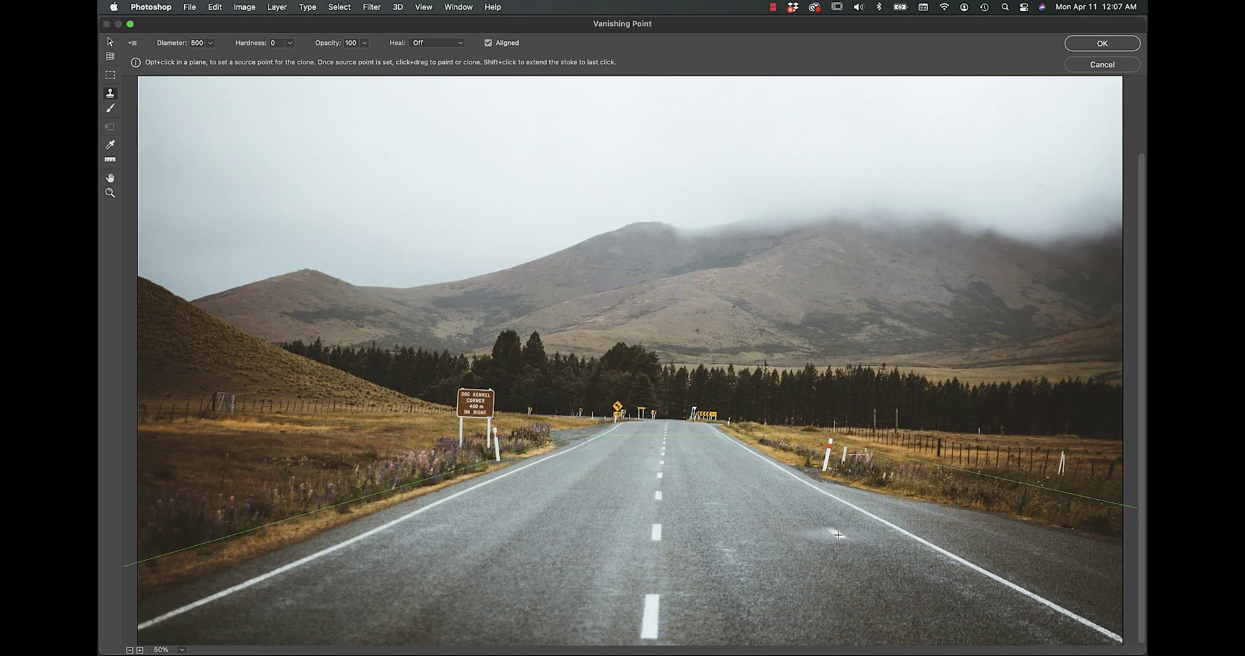
pyautogui.moveTo(838, 534)
pyautogui.mouseDown()
pyautogui.moveTo(823, 473)
pyautogui.moveTo(801, 446)
pyautogui.moveTo(1037, 557)
pyautogui.moveTo(1115, 616)
pyautogui.mouseUp()
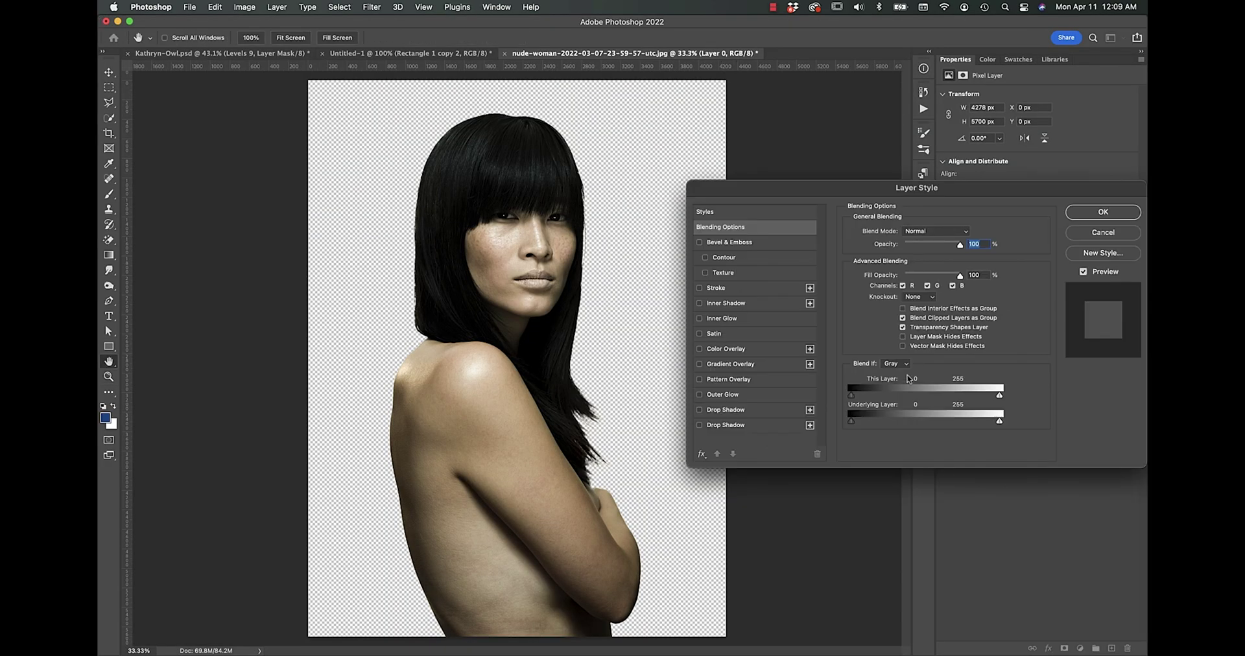
# - Paint blue over the woman's back and torso on a new empty layer
pyautogui.press('Escape')
pyautogui.press('z')
pyautogui.press('super+alt+shift+n')
pyautogui.press('b')
pyautogui.moveTo(431, 324)
pyautogui.mouseDown()
pyautogui.moveTo(570, 632)
pyautogui.moveTo(409, 444)
pyautogui.moveTo(506, 603)
pyautogui.mouseUp()
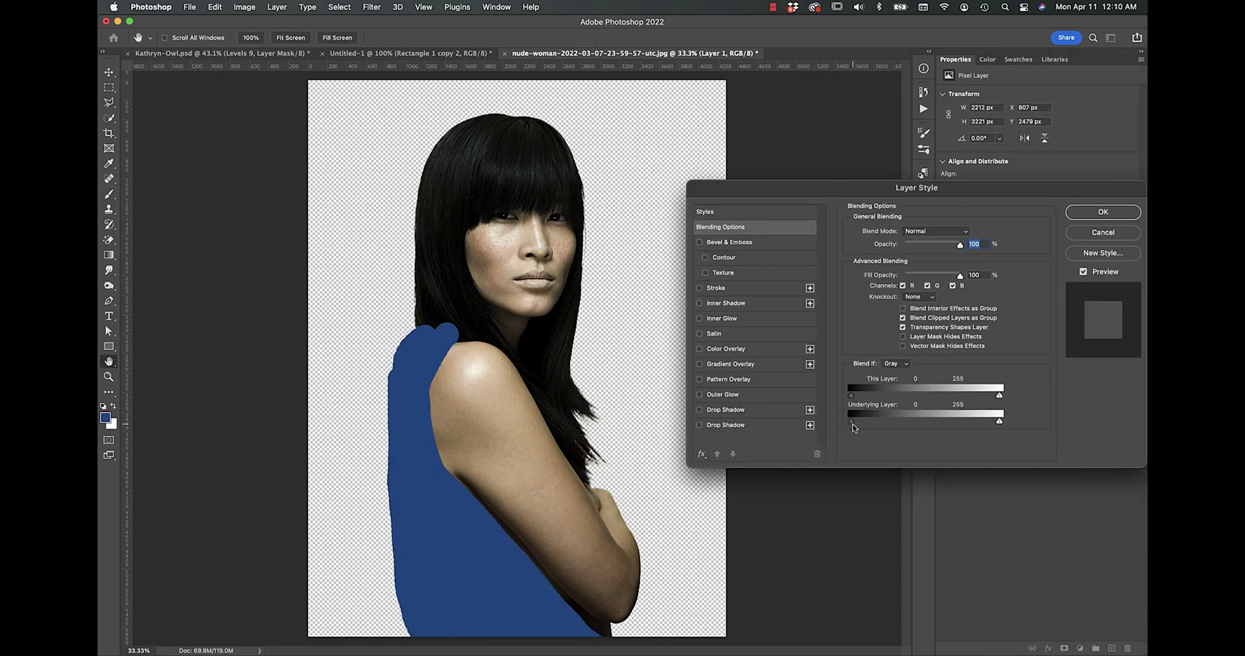
# - Split and drag the Blend If Underlying Layer sliders so the blue fades into the skin
pyautogui.moveTo(854, 422); pyautogui.dragTo(855, 422)
pyautogui.moveTo(999, 421); pyautogui.dragTo(963, 422)
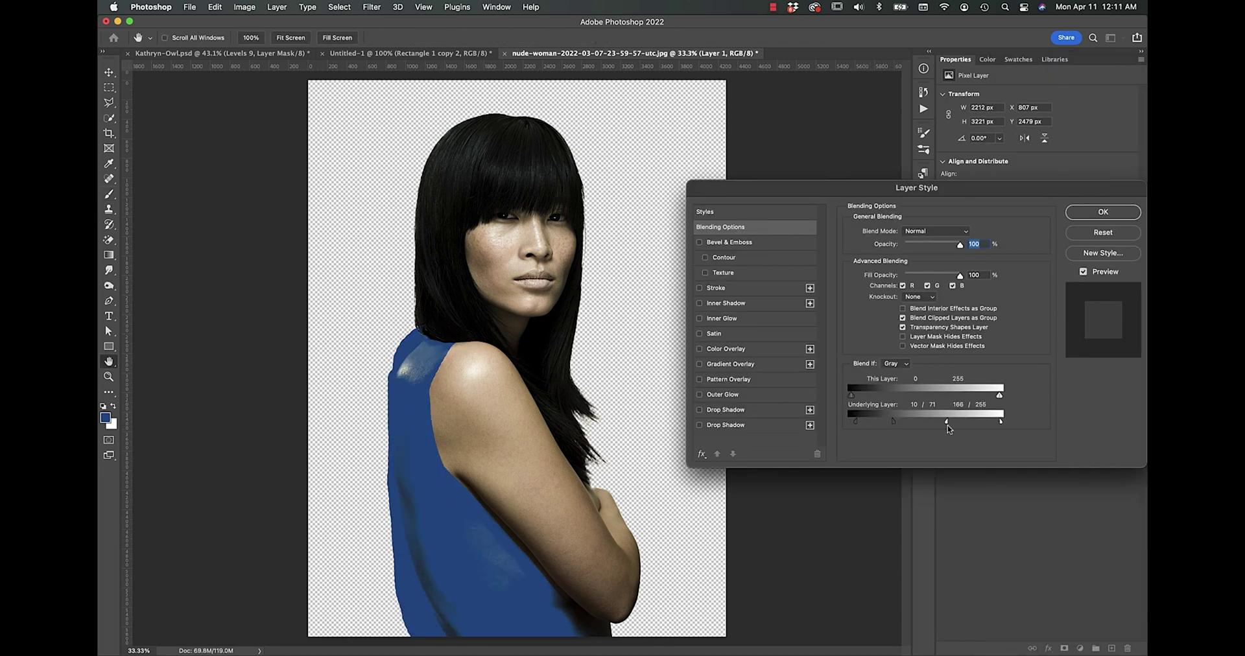
pyautogui.press('Return')
pyautogui.press('z')
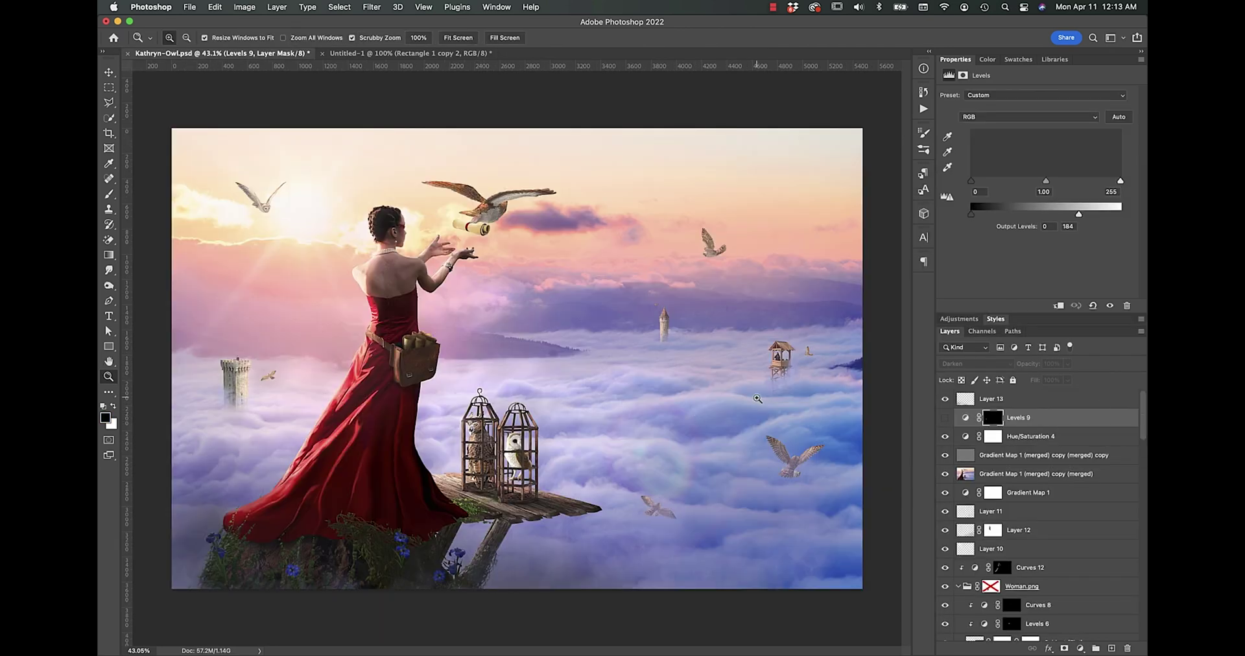
# - Select the Woman.png layer and then the Platform.png group in the Layers panel
pyautogui.click(1021, 586)
pyautogui.scroll(-1, 998, 571)
pyautogui.click(992, 618)
pyautogui.scroll(-2, 992, 619)
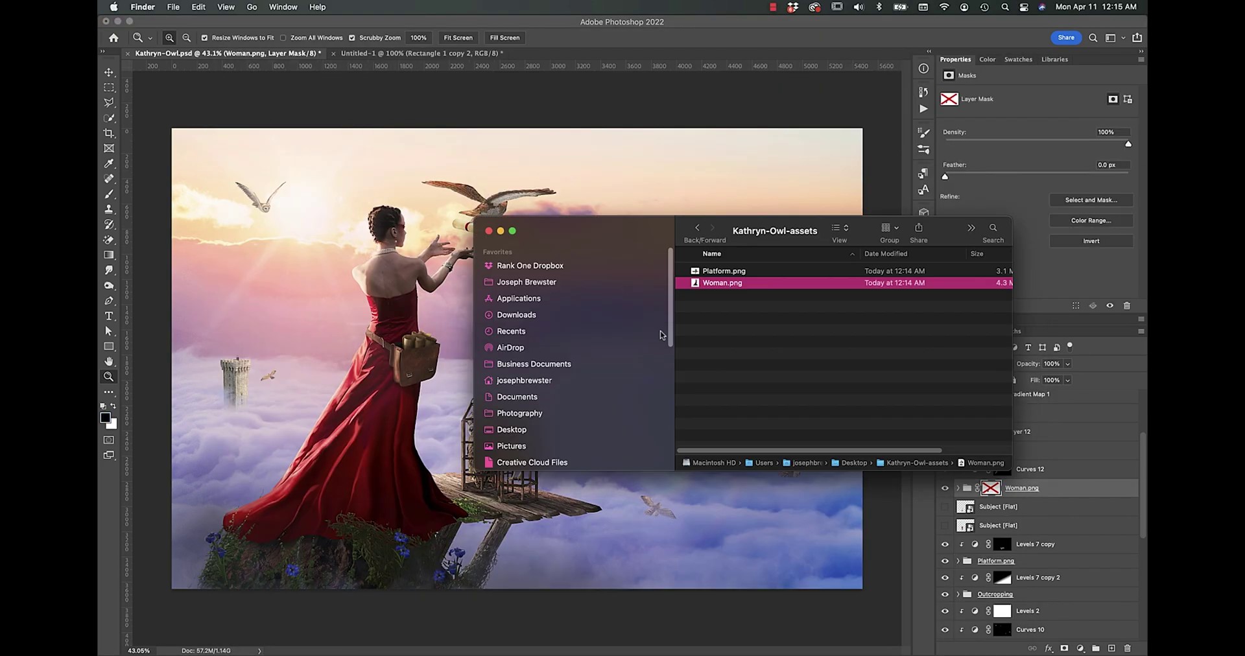
pyautogui.click(733, 374)
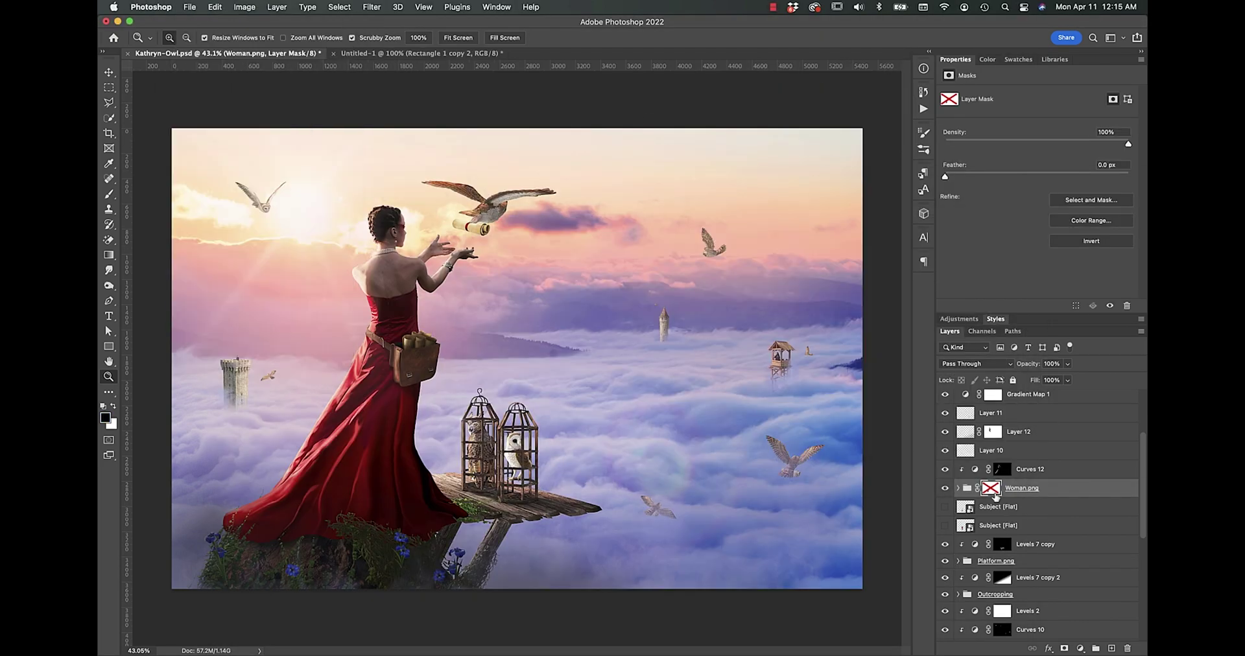
# - Filter layers by Attribute > Not Visible to find hidden layers, then return to Kind
pyautogui.click(966, 347)
pyautogui.click(966, 394)
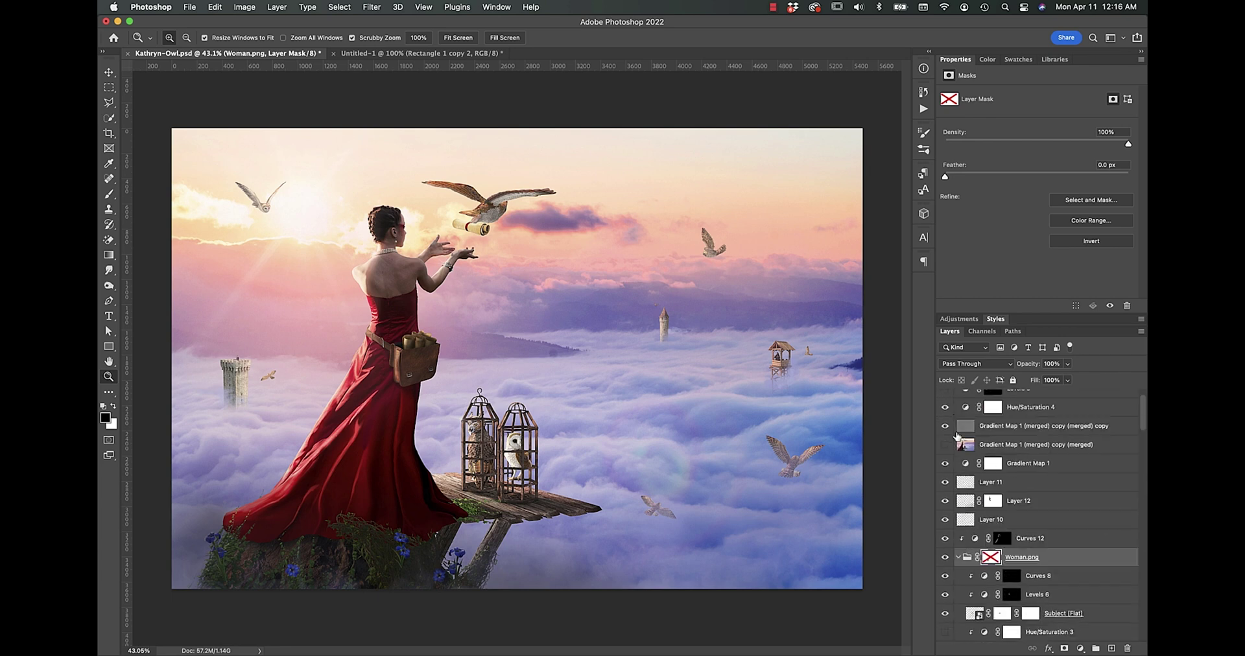
pyautogui.click(1029, 347)
pyautogui.click(1014, 350)
pyautogui.click(966, 347)
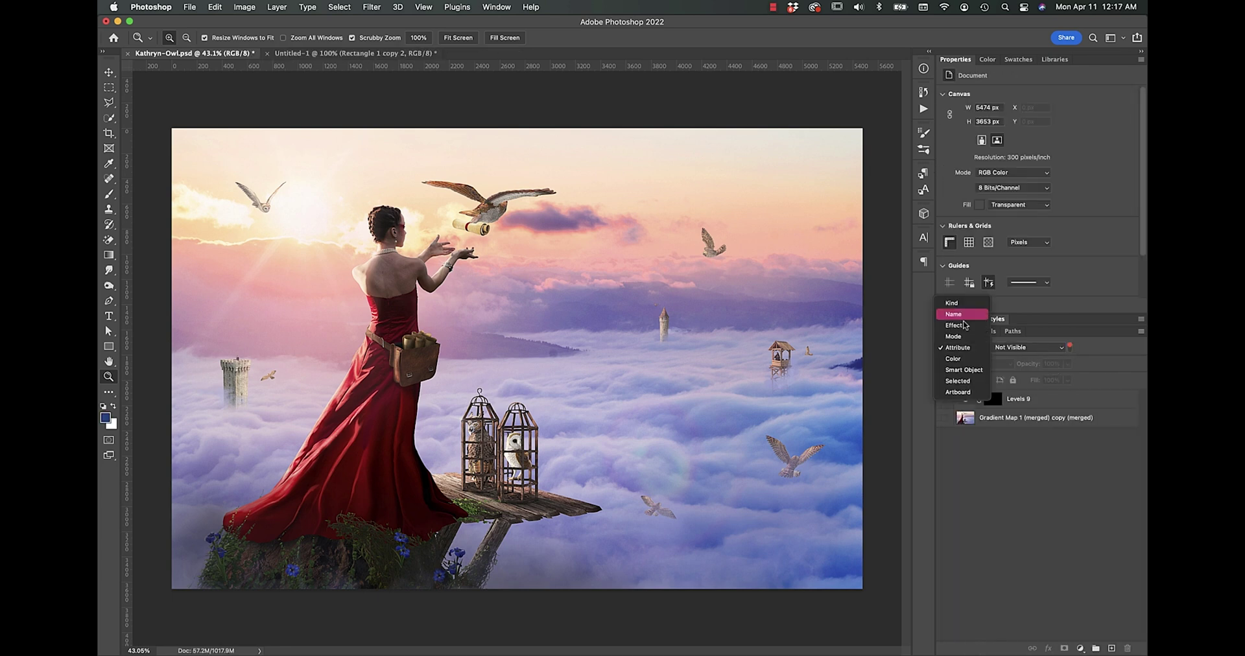
pyautogui.click(953, 304)
pyautogui.click(966, 347)
pyautogui.click(966, 403)
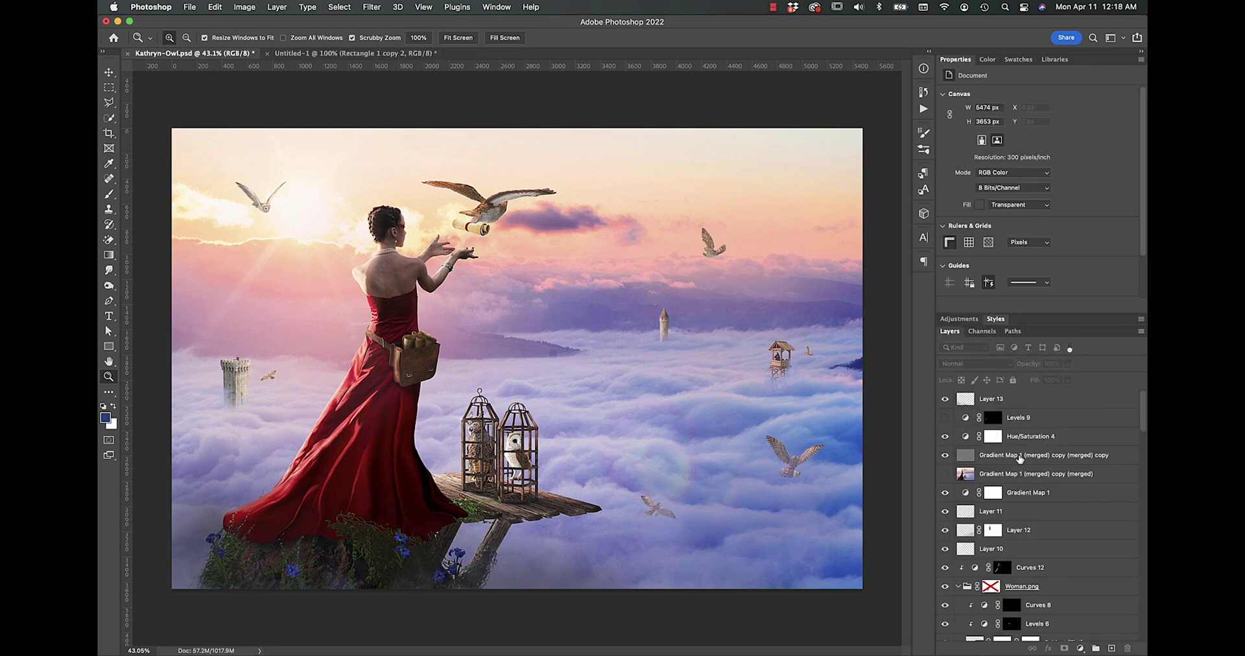
pyautogui.click(332, 54)
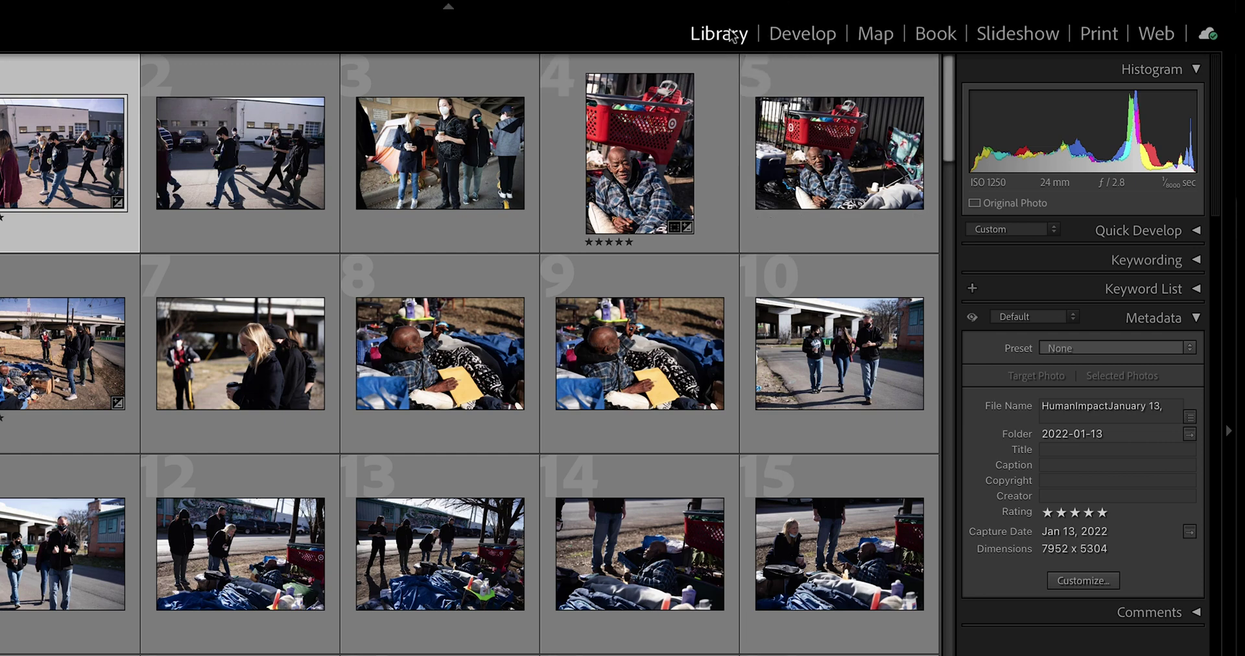
pyautogui.click(797, 33)
pyautogui.click(884, 34)
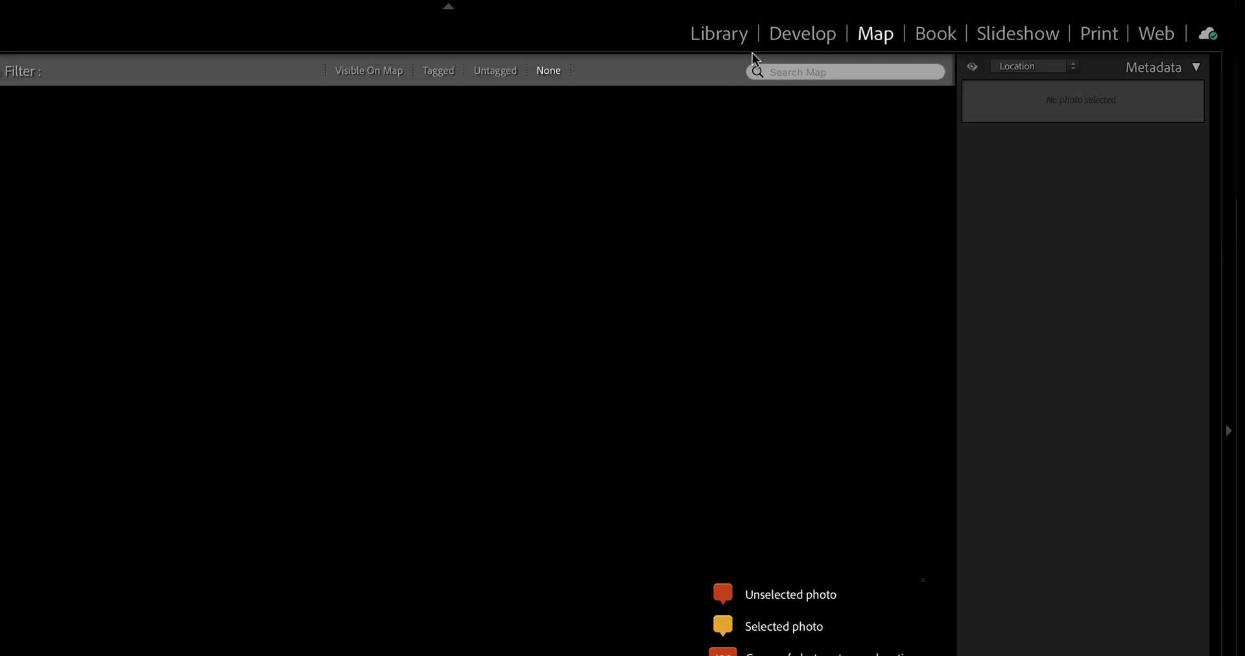
pyautogui.click(721, 32)
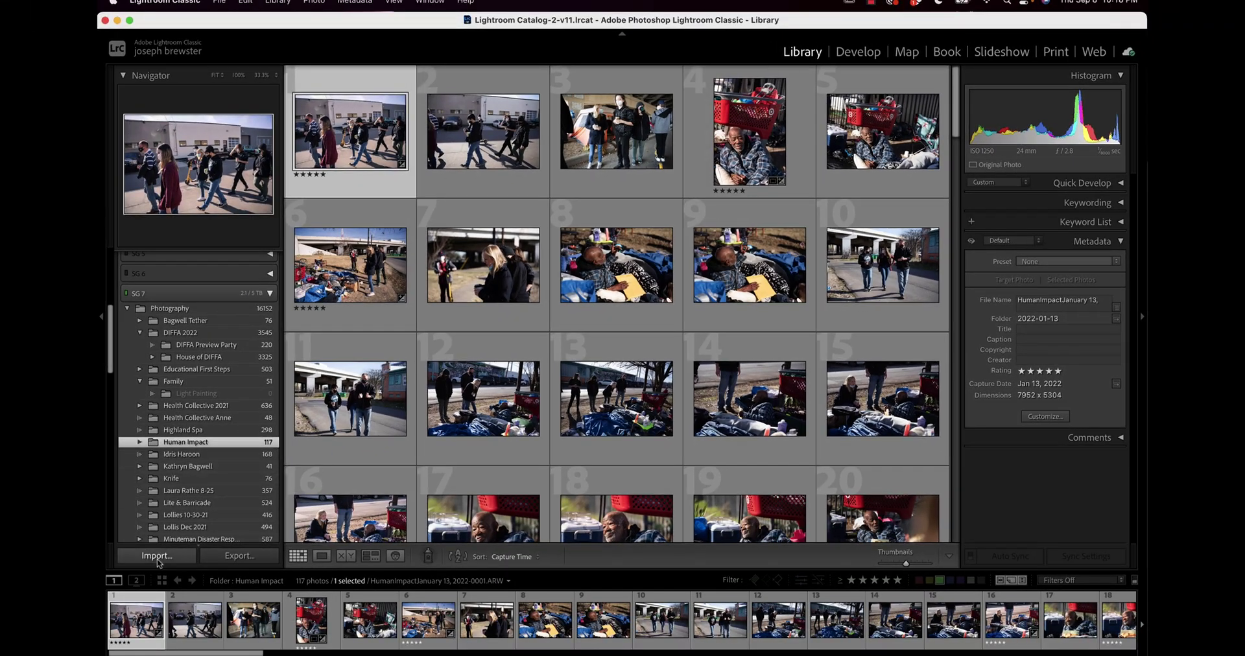
pyautogui.click(155, 556)
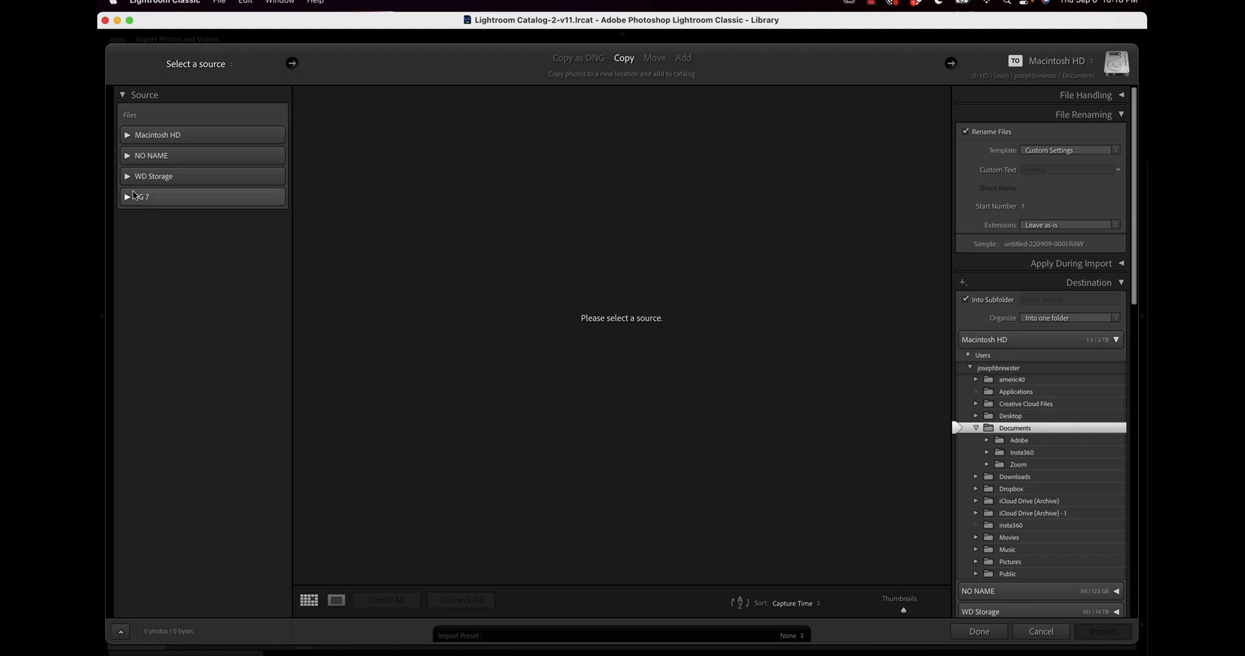
# - Expand the NO NAME drive and pick its Lightroom Tutorials folder as the import source
pyautogui.click(140, 157)
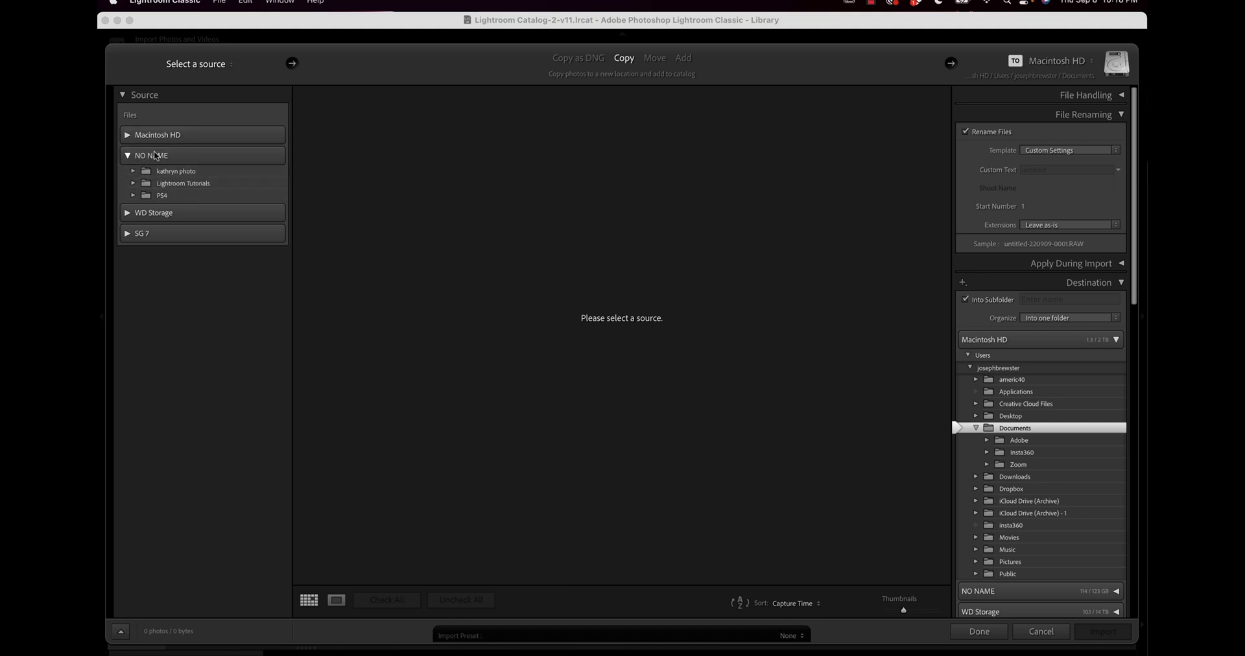
pyautogui.click(181, 184)
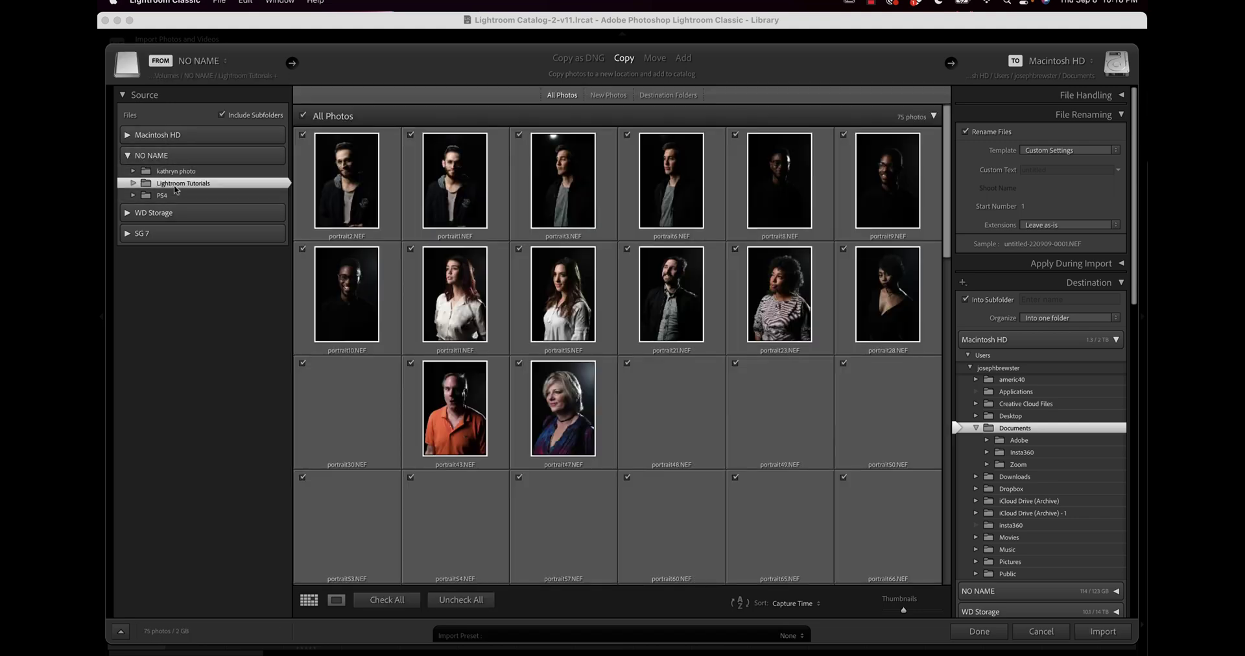
# - Expand Lightroom Tutorials and preview the Event Photos and Portrait subfolders with Include Subfolders toggled
pyautogui.click(133, 185)
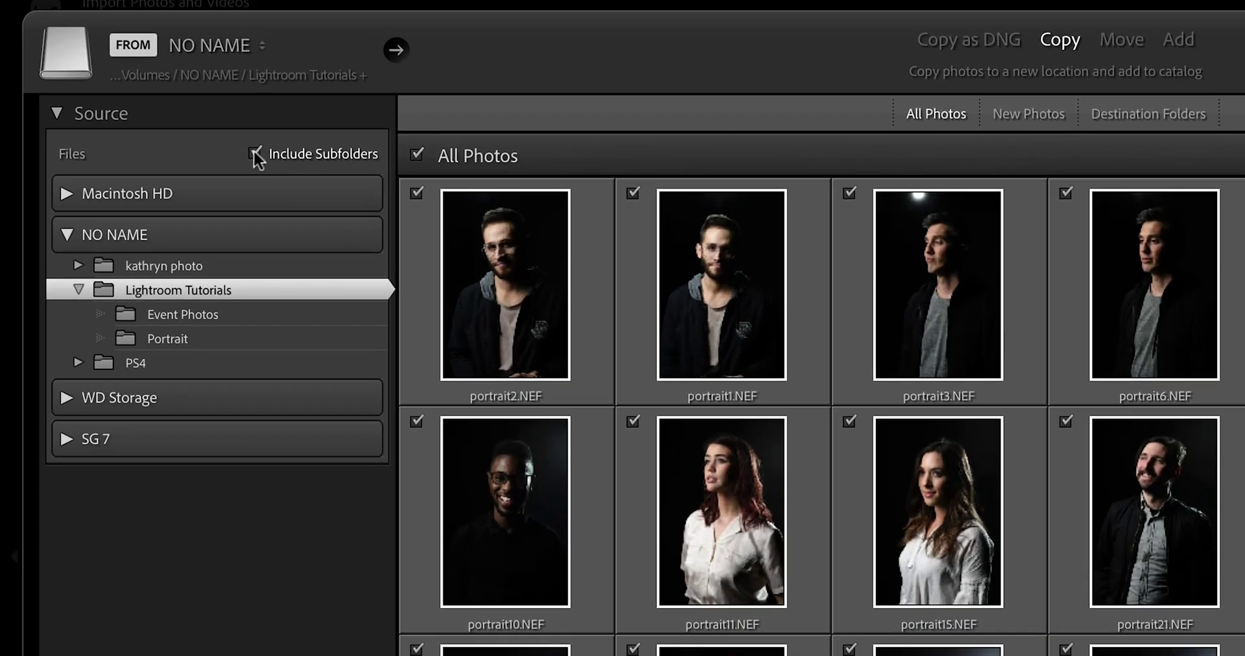
pyautogui.click(252, 151)
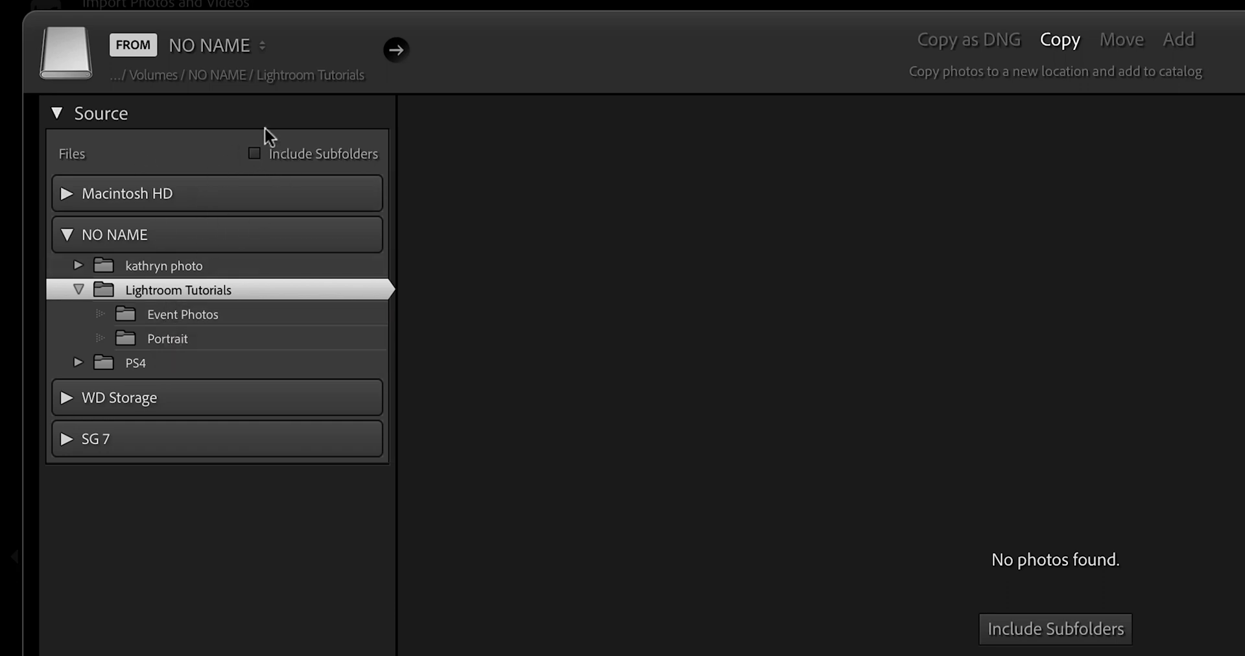
pyautogui.click(177, 320)
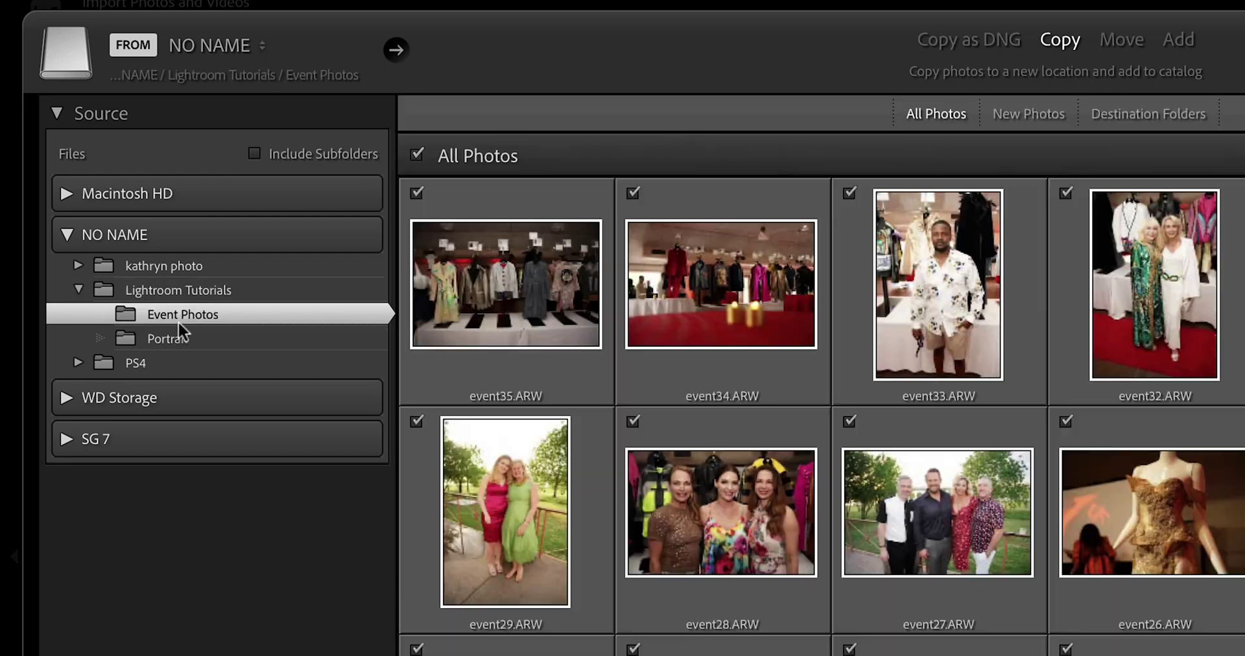
pyautogui.click(174, 346)
pyautogui.click(174, 317)
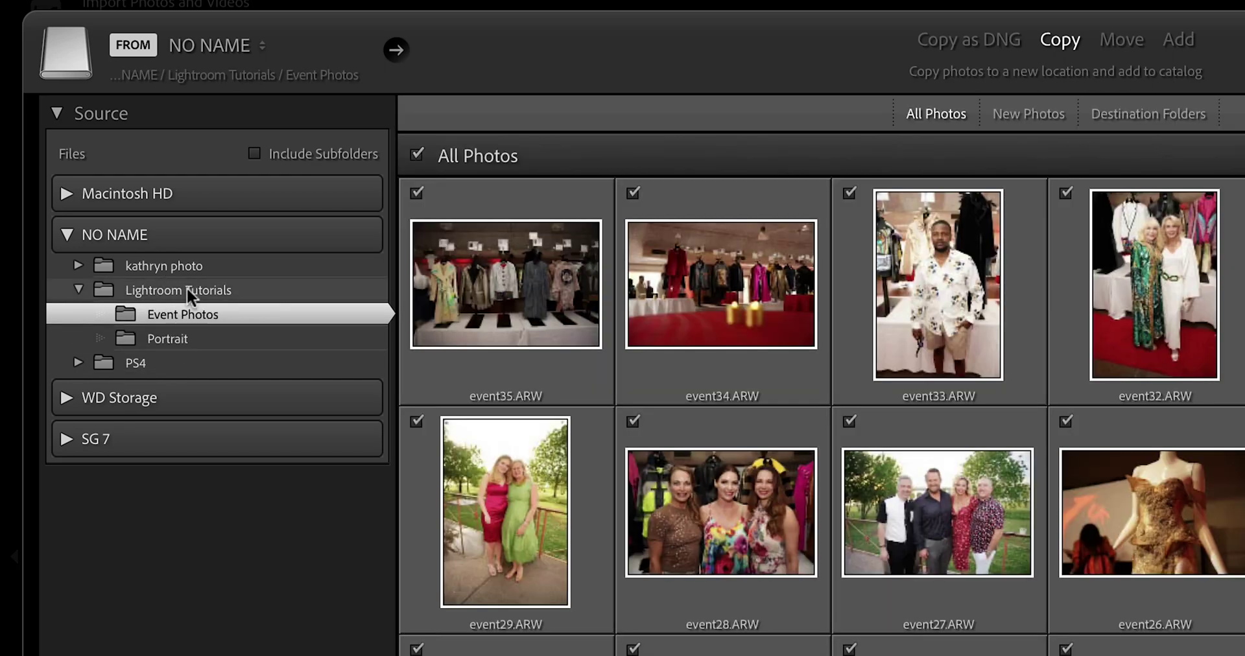
pyautogui.click(166, 289)
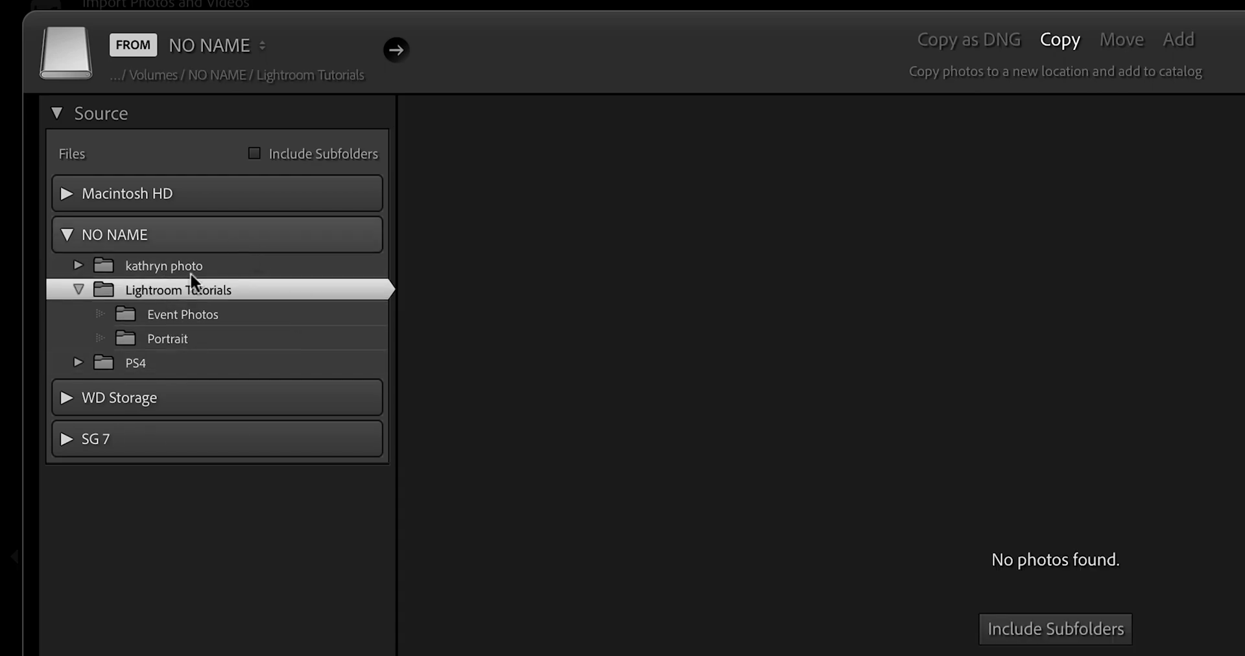
pyautogui.click(313, 153)
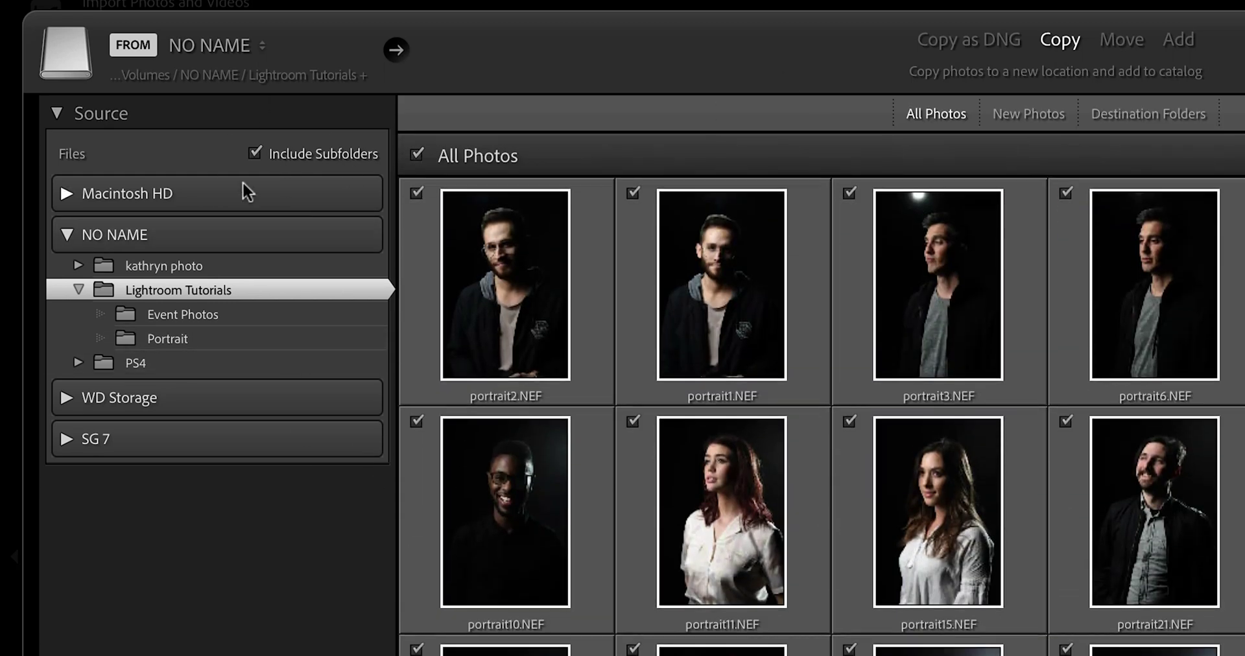
# - Turn off Include Subfolders and make Portrait the only source, reviewing its 40 photos
pyautogui.click(254, 152)
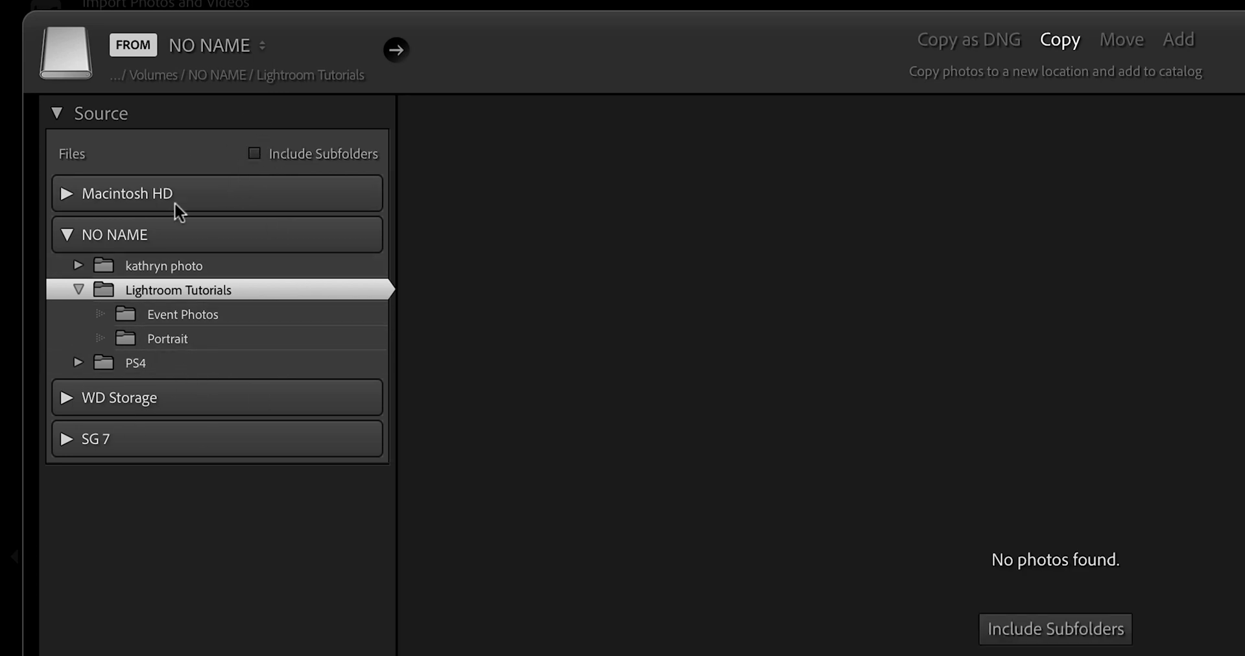
pyautogui.click(200, 337)
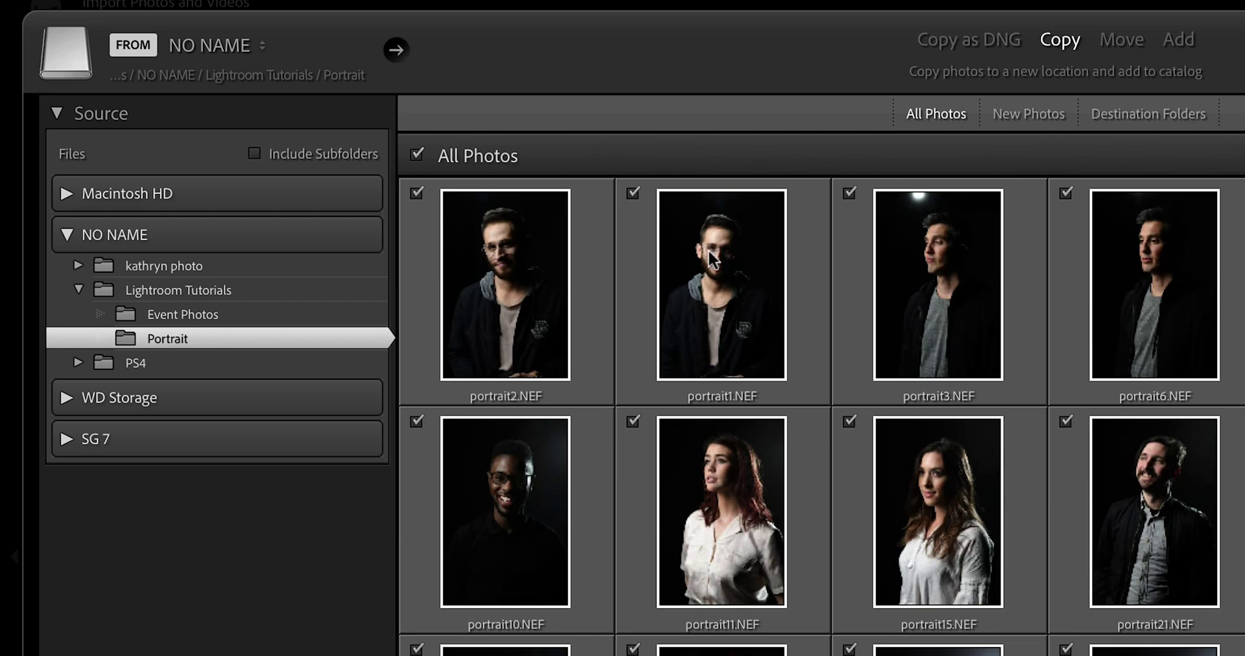
pyautogui.scroll(-10, 777, 461)
pyautogui.scroll(10, 776, 461)
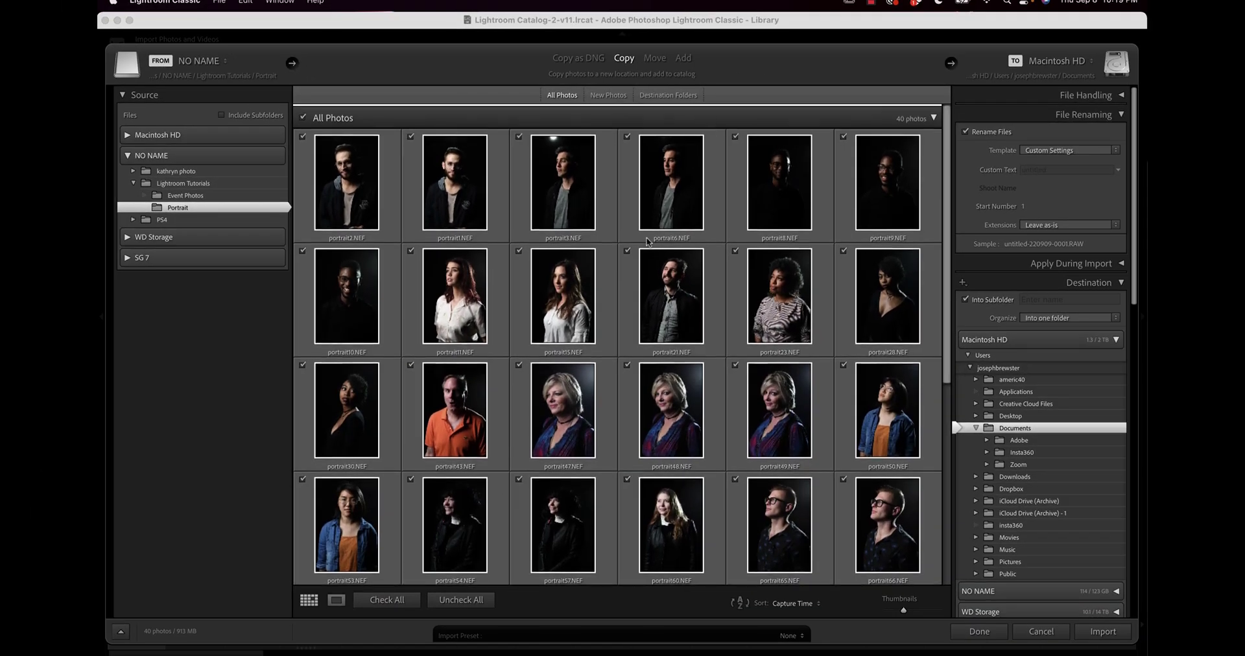
pyautogui.scroll(-10, 646, 241)
pyautogui.scroll(-1, 646, 241)
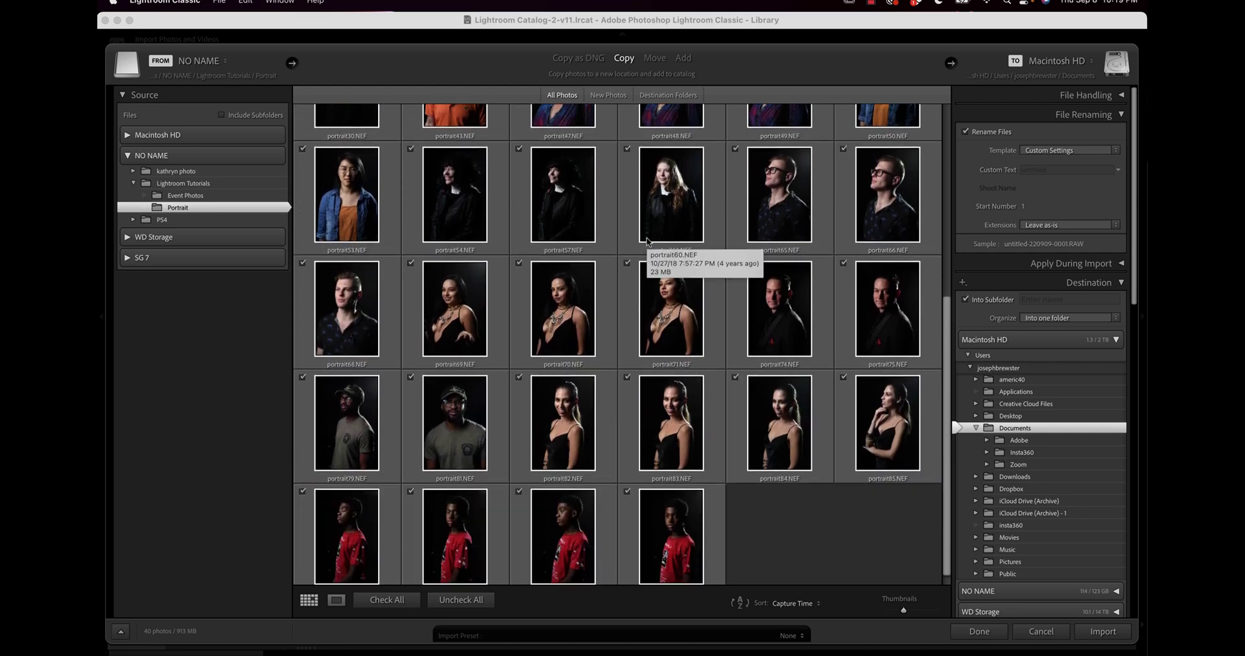
pyautogui.scroll(10, 646, 241)
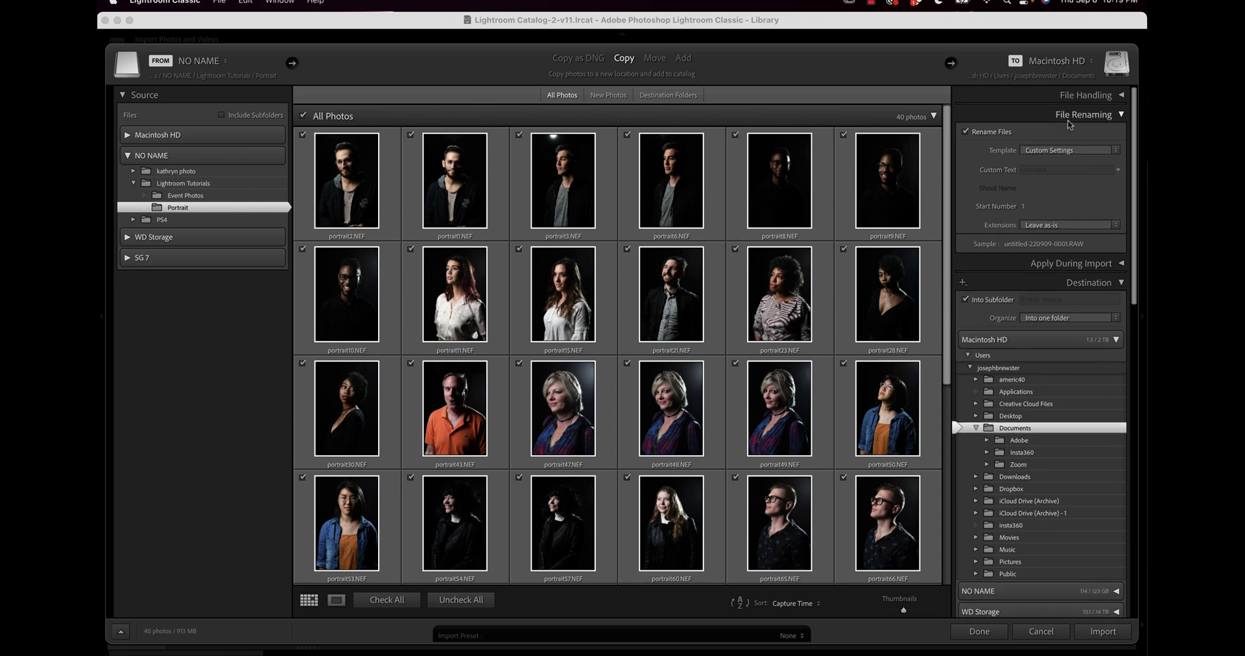
# - Enter Portrait-Session as the rename custom text and bring up the Filename Template Editor
pyautogui.click(1089, 95)
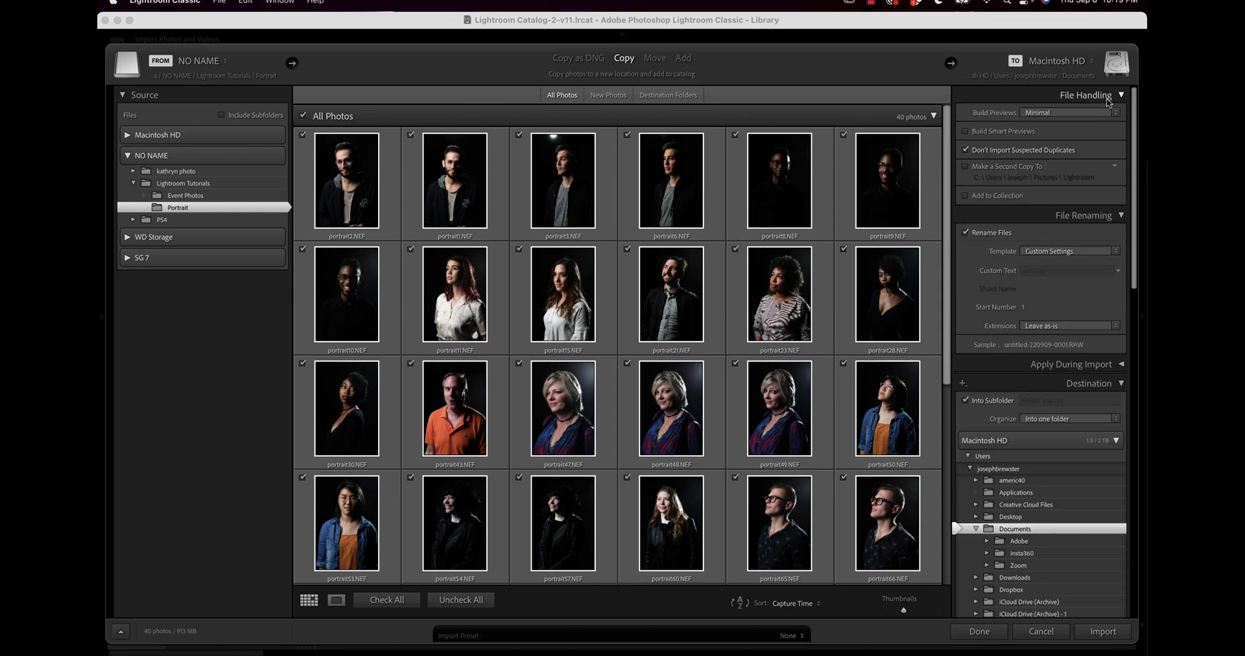
pyautogui.click(1055, 269)
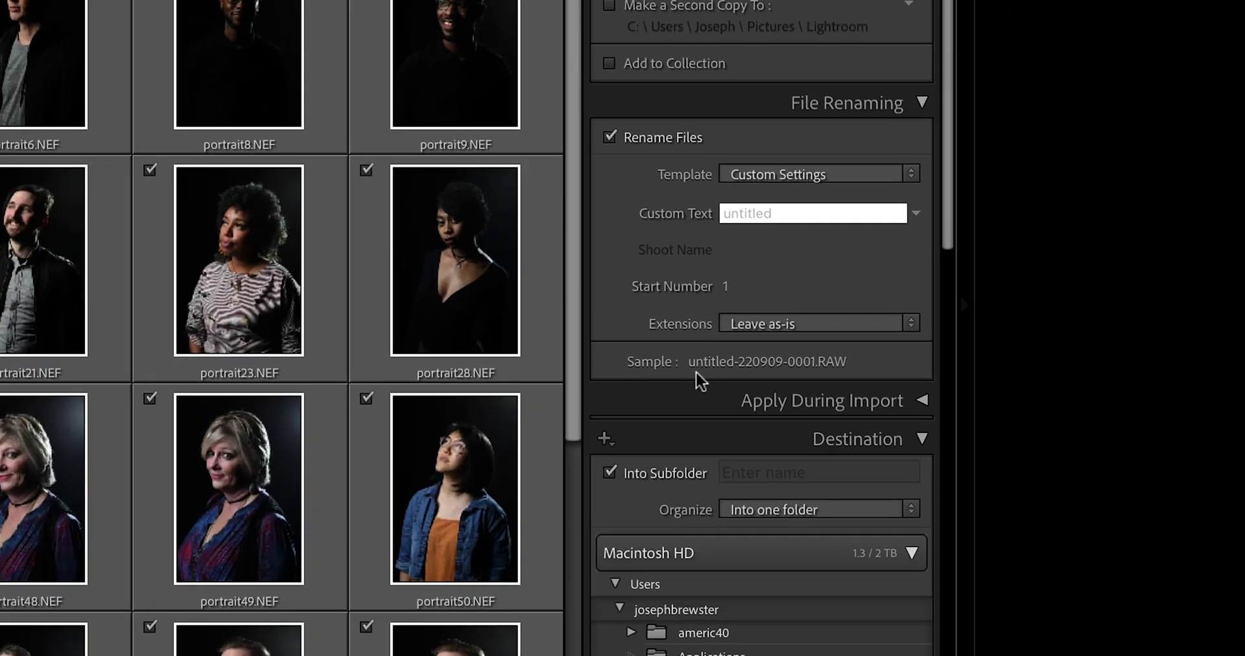
pyautogui.write('Portrait')
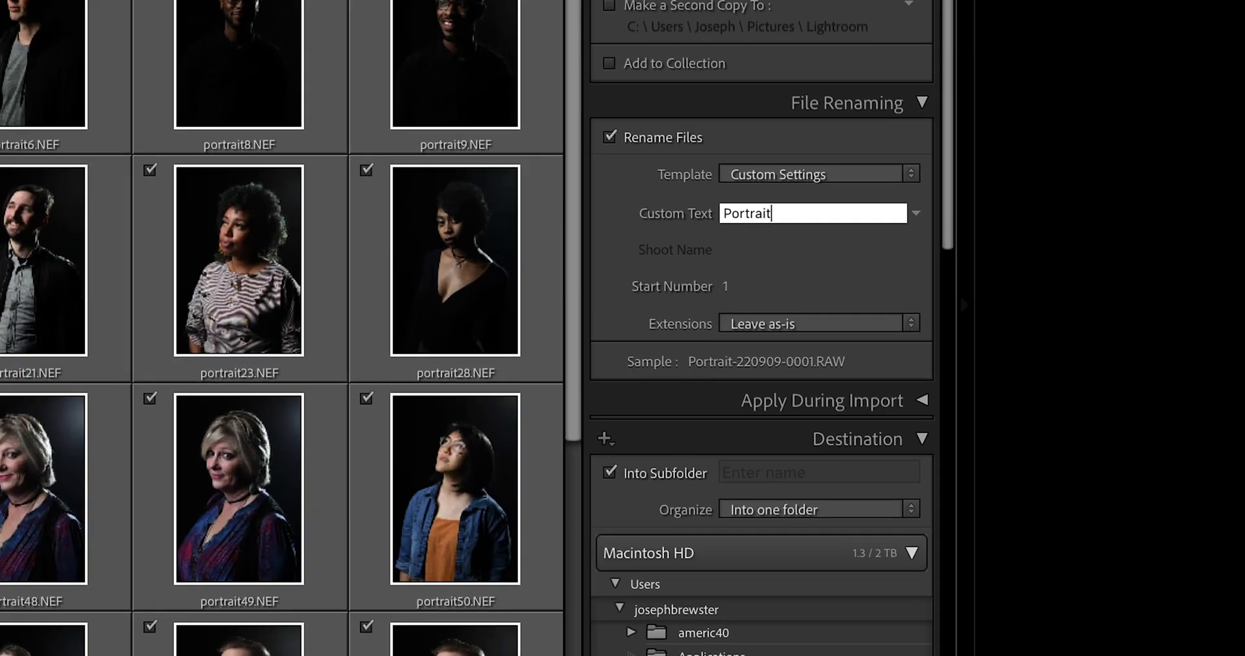
pyautogui.write('-Session')
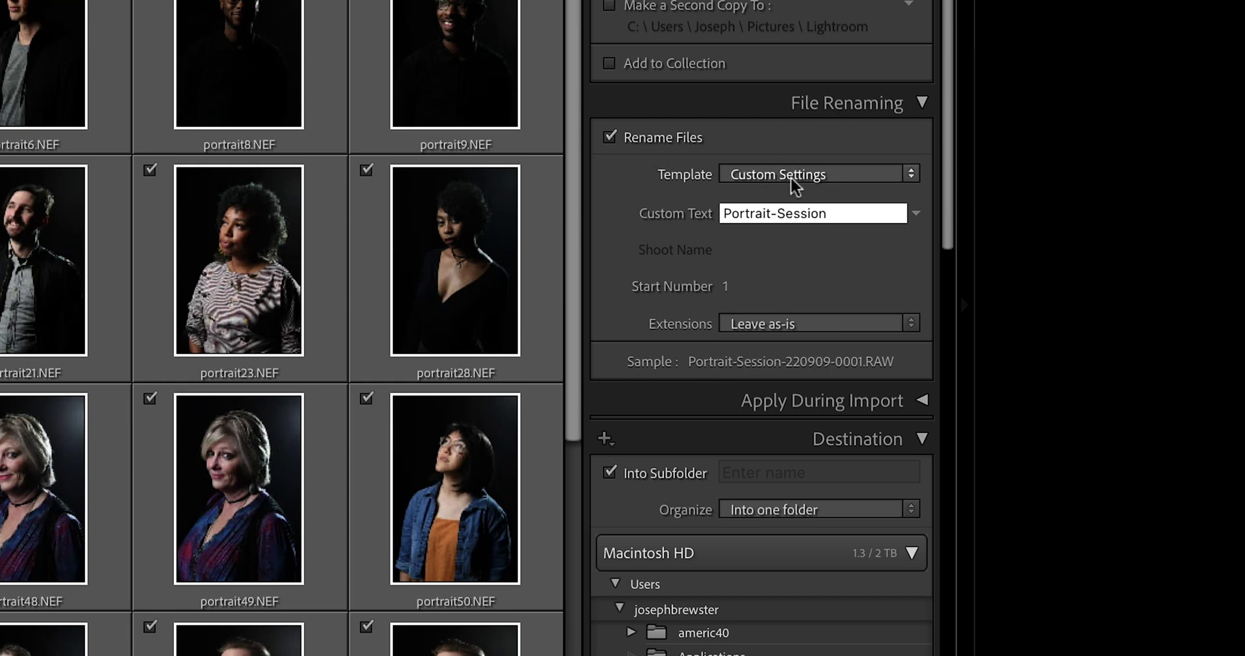
pyautogui.click(852, 172)
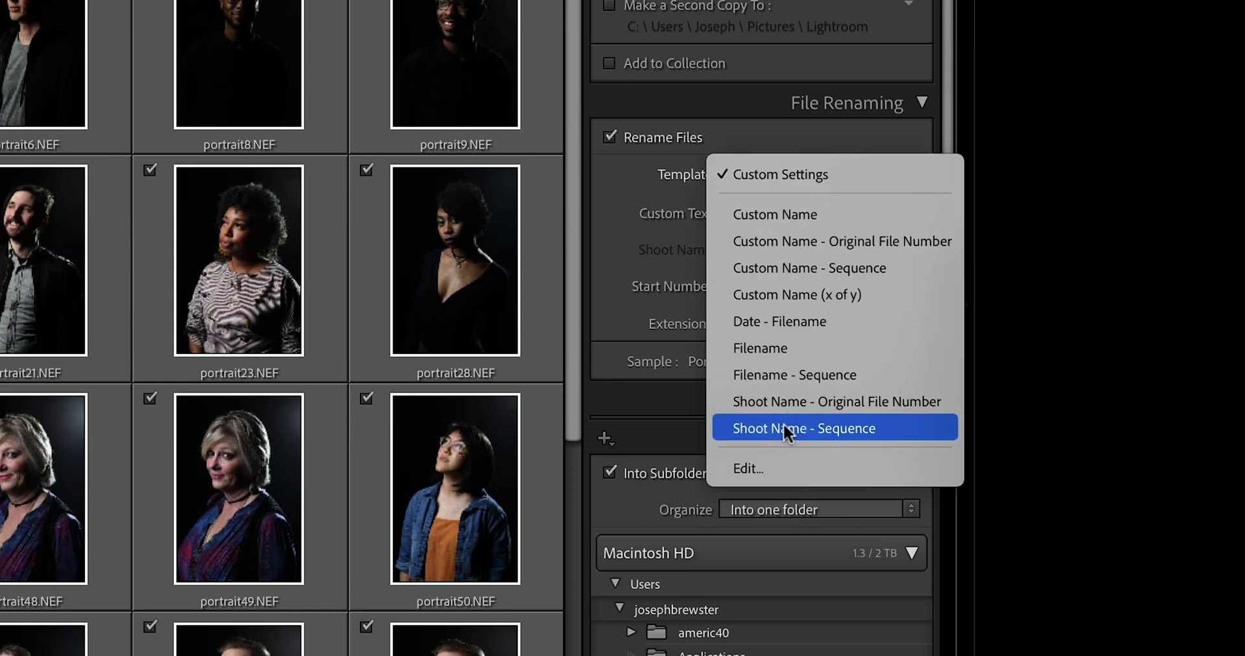
pyautogui.click(758, 465)
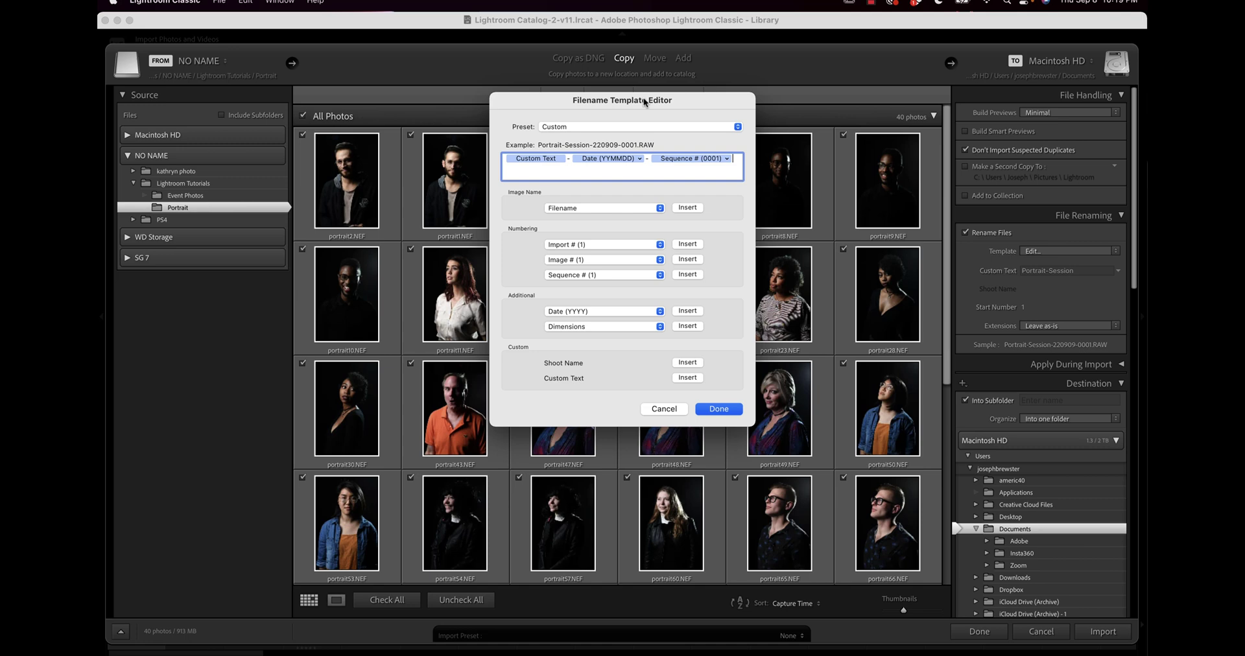
# - Reposition the template editor and inspect the Custom Text, Date and Sequence tokens
pyautogui.moveTo(645, 102); pyautogui.dragTo(796, 89)
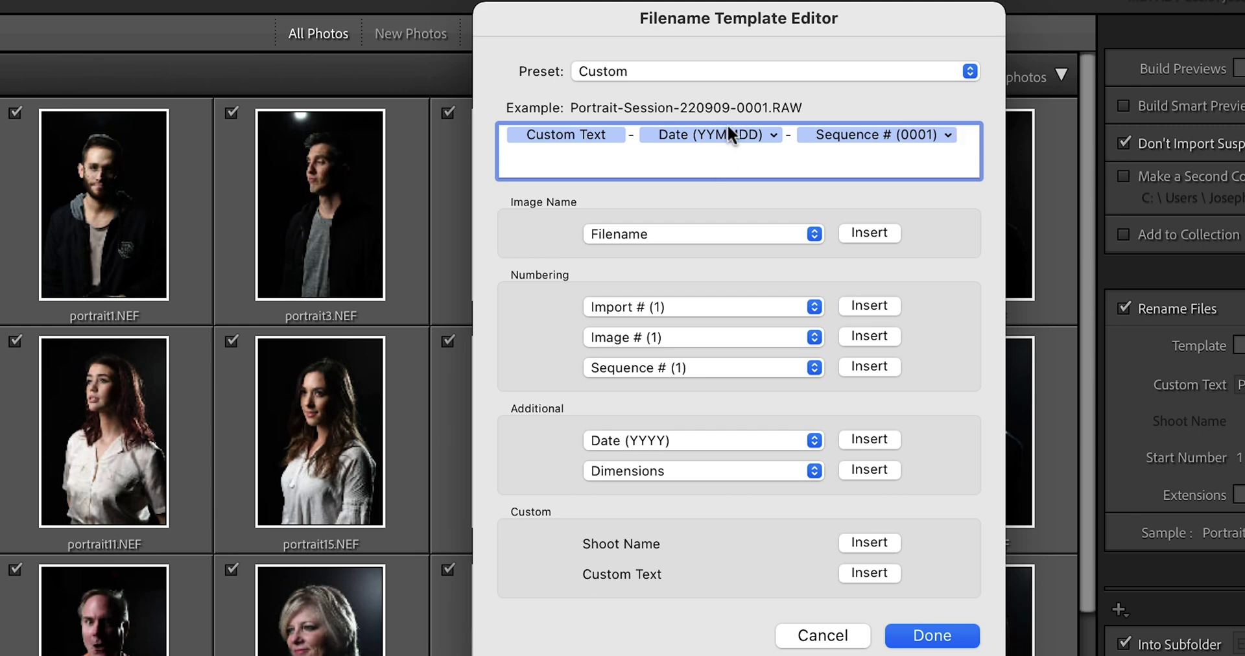
pyautogui.click(716, 131)
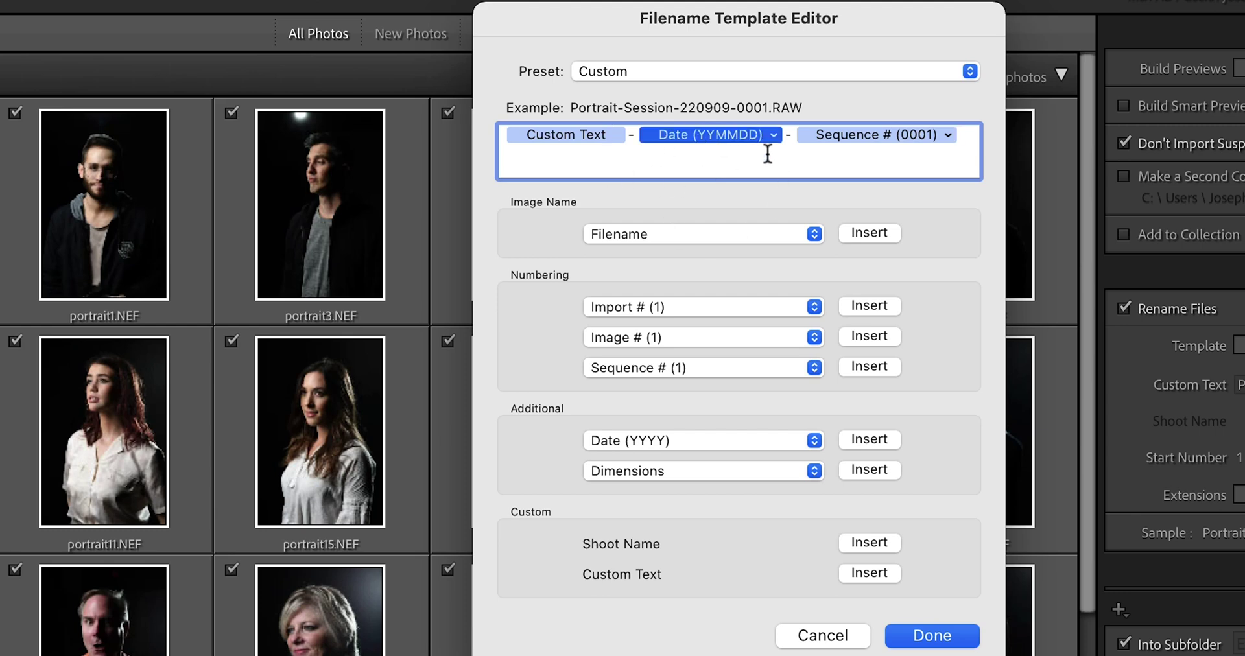
pyautogui.click(774, 134)
pyautogui.click(742, 138)
pyautogui.click(573, 132)
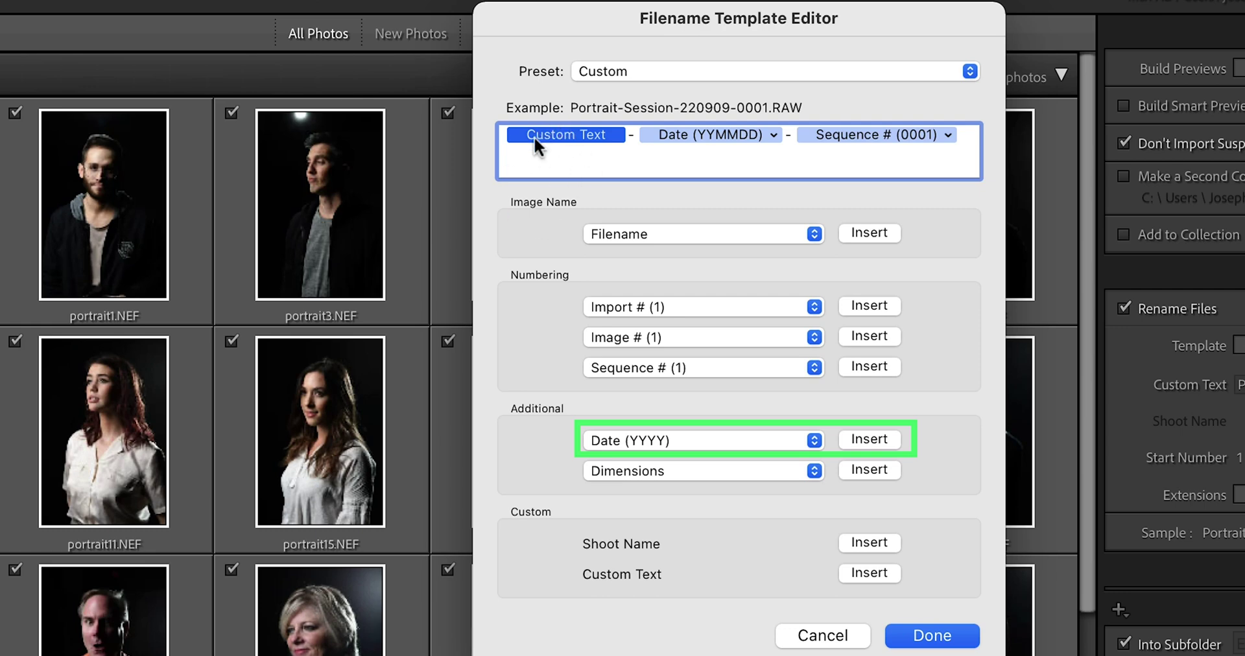
pyautogui.click(678, 135)
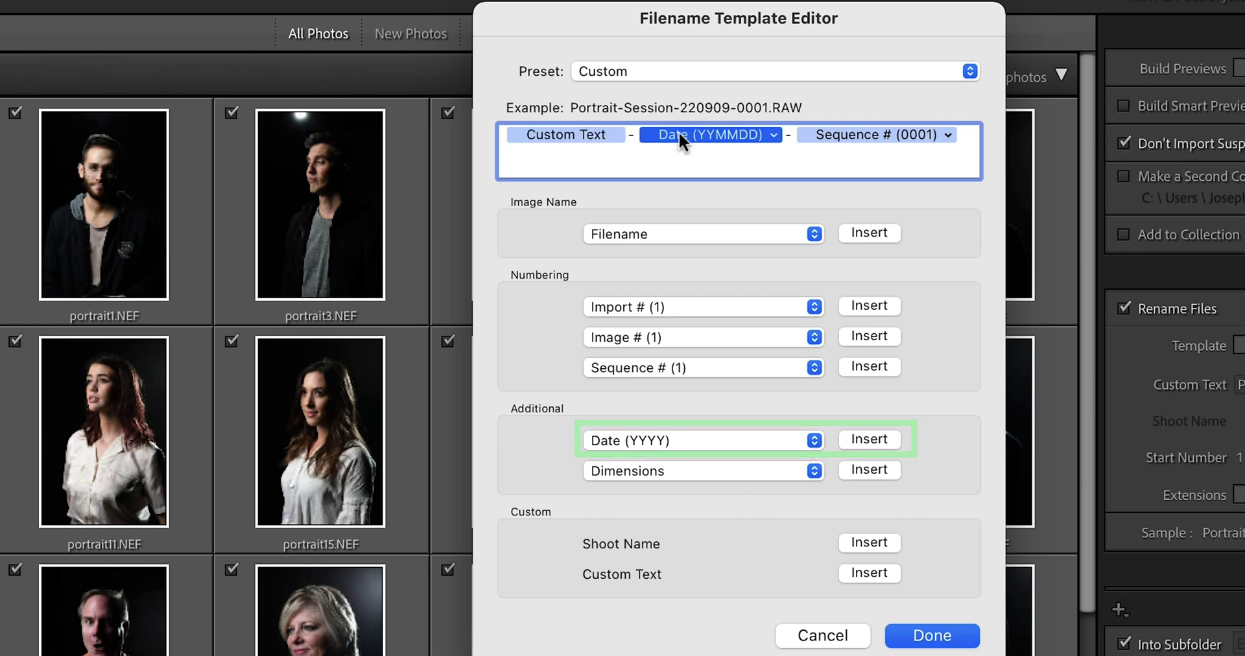
pyautogui.click(840, 137)
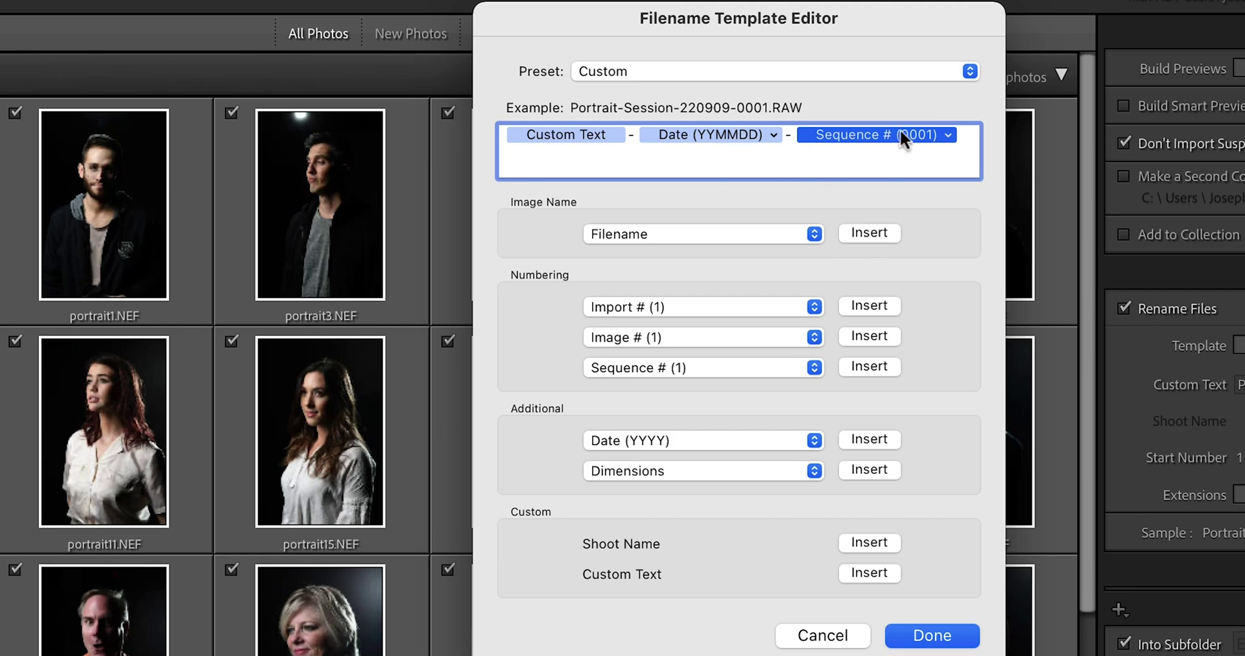
# - Try unpadded Sequence # (1) numbering, then restore four-digit Sequence # (0001)
pyautogui.click(945, 135)
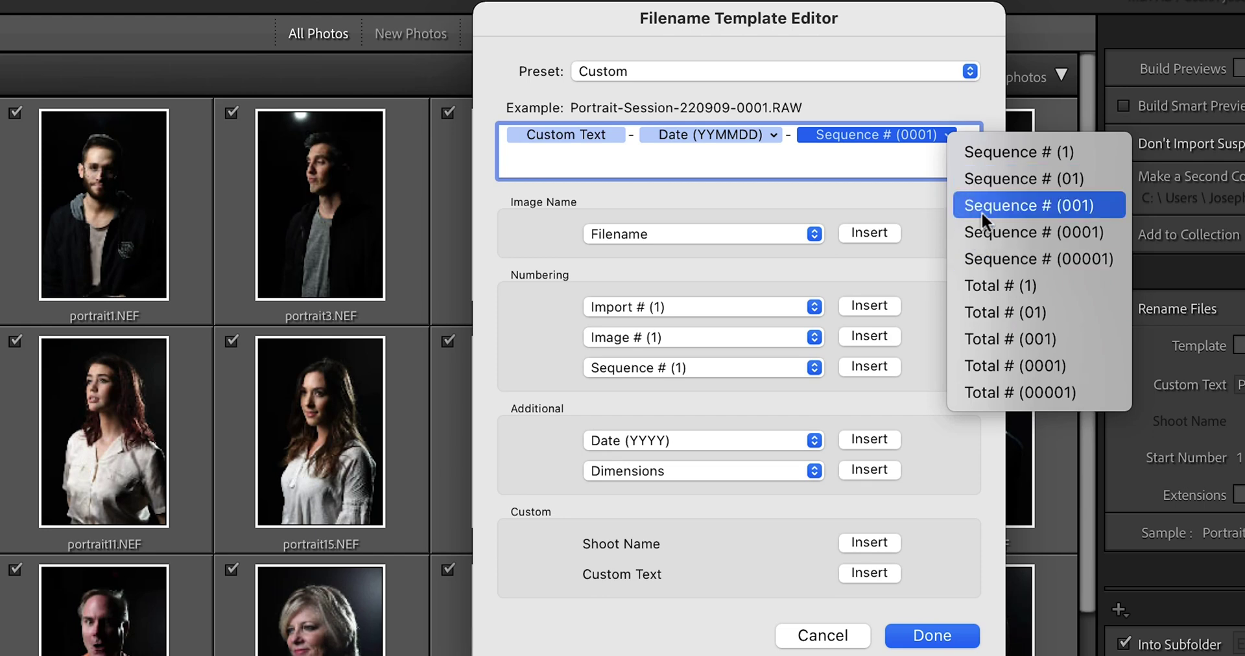
pyautogui.click(875, 163)
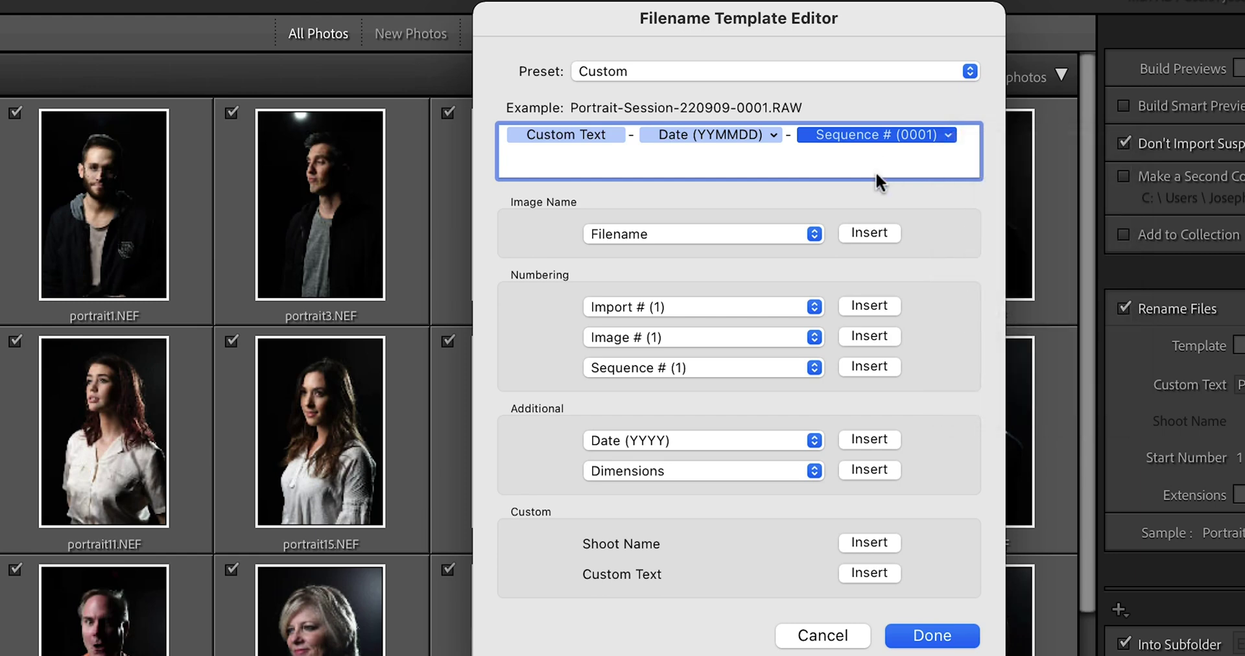
pyautogui.click(949, 134)
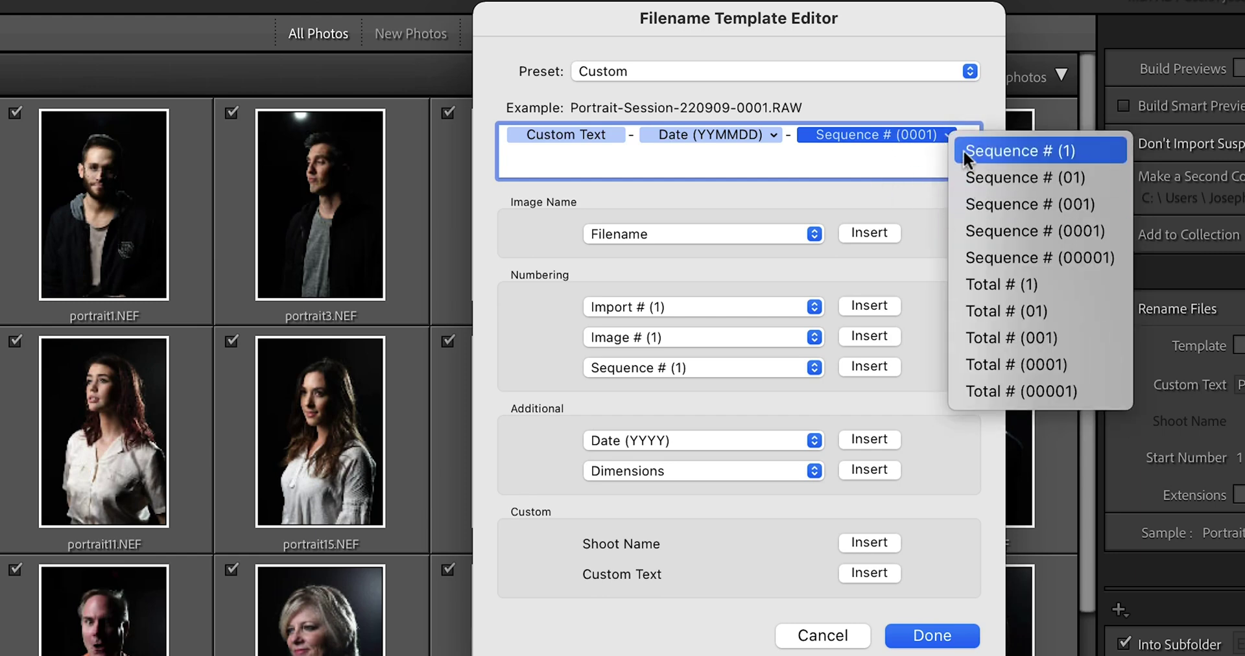
pyautogui.click(966, 150)
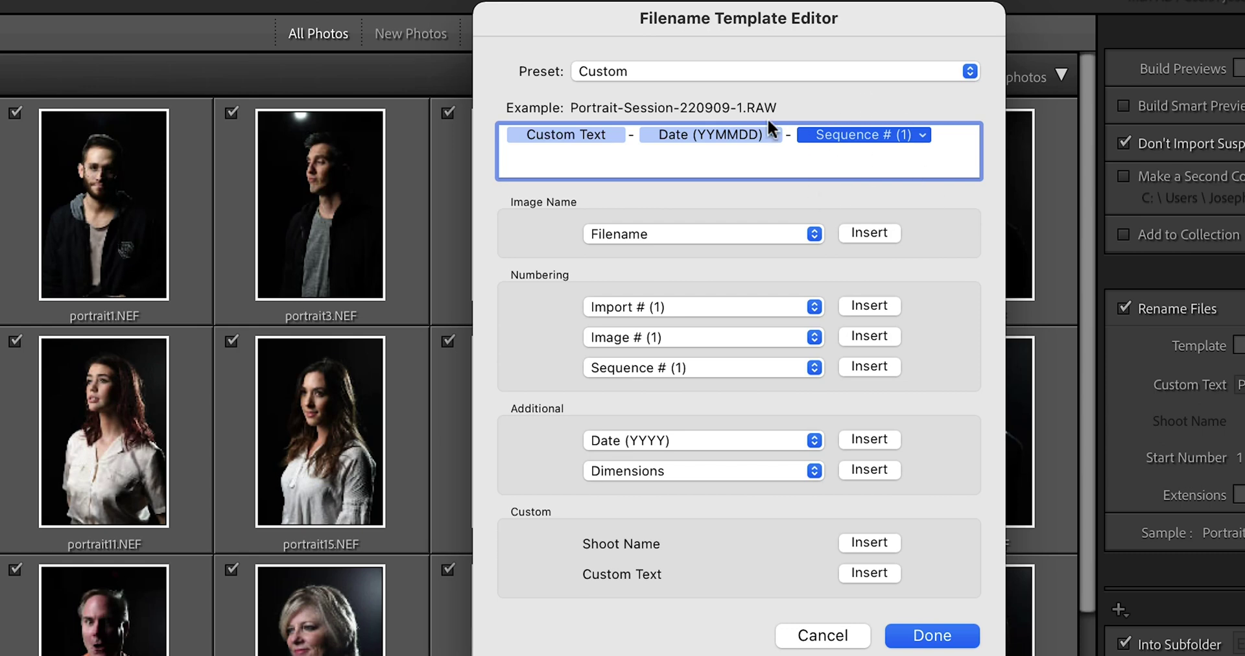
pyautogui.click(923, 139)
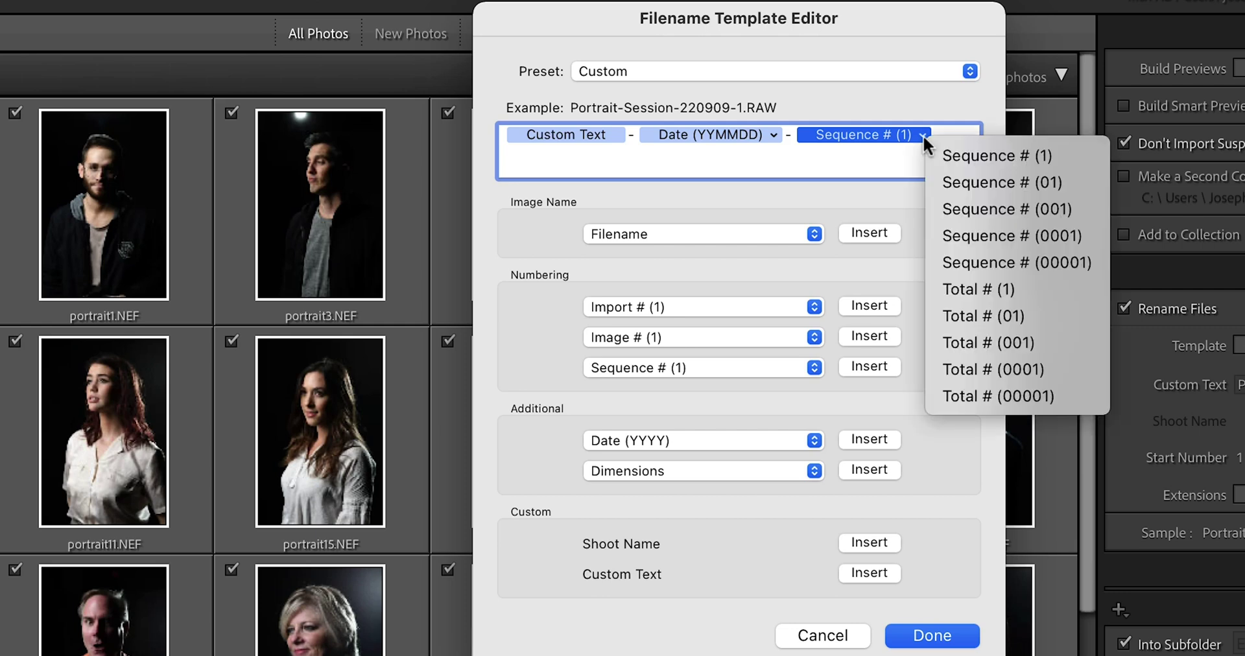
pyautogui.click(977, 236)
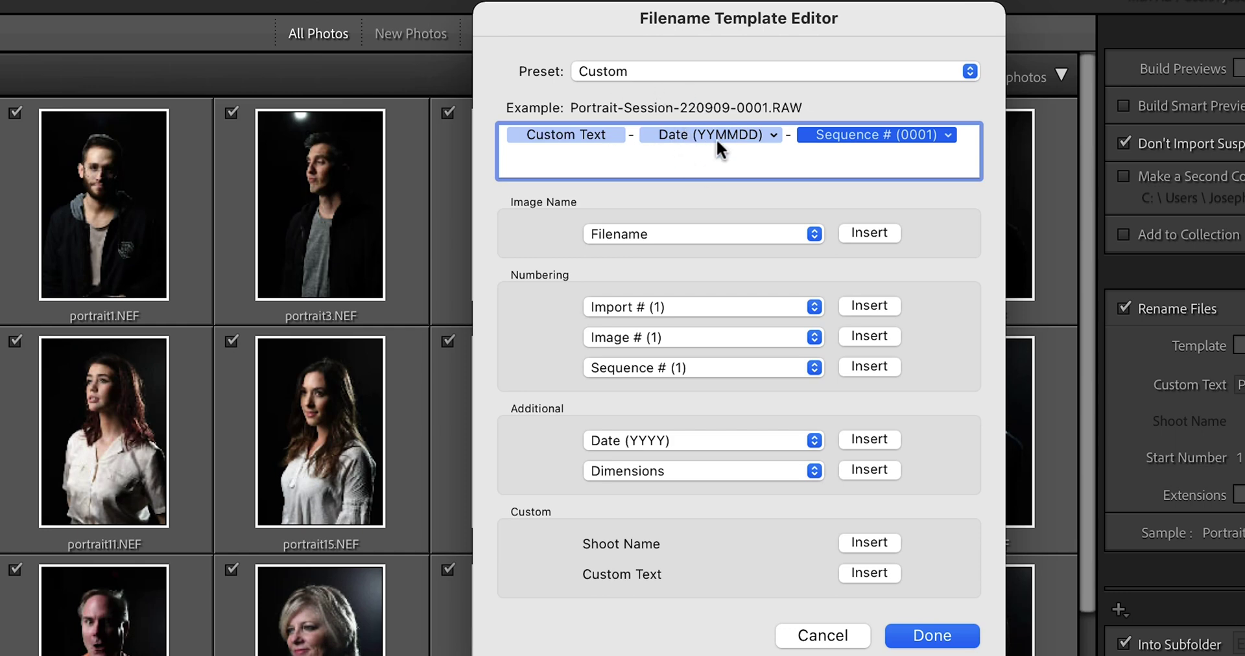
# - Delete the Date (YYMMDD) token and its extra hyphen from the template
pyautogui.click(678, 133)
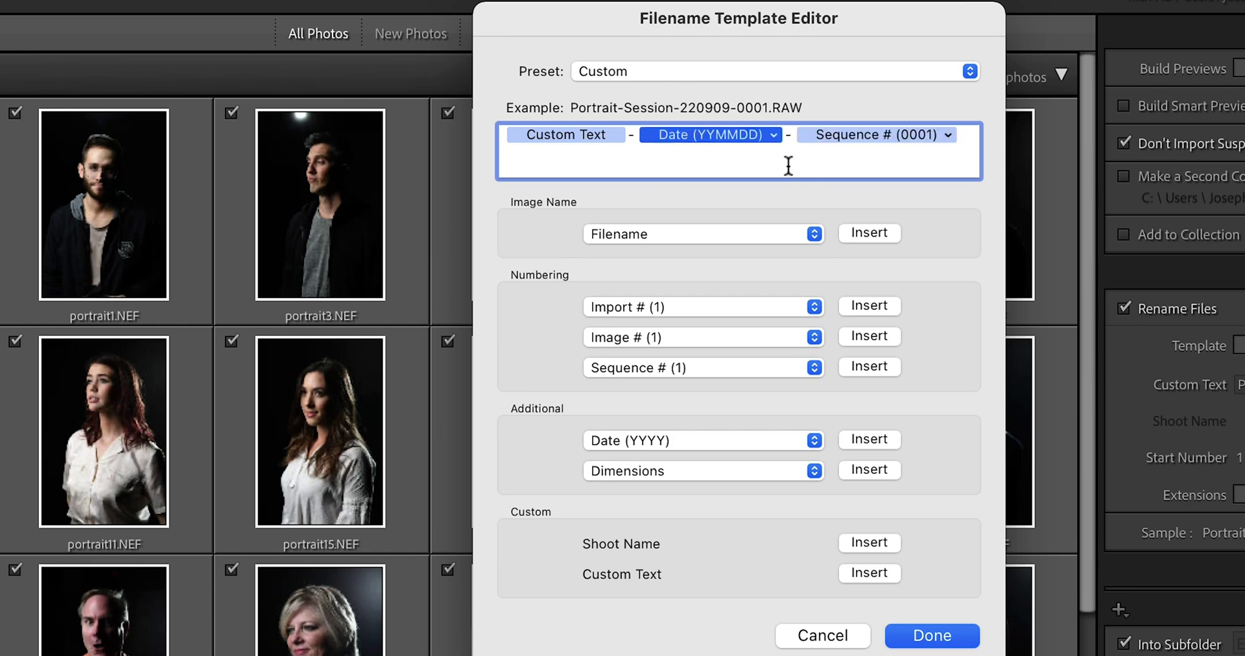
pyautogui.press('BackSpace')
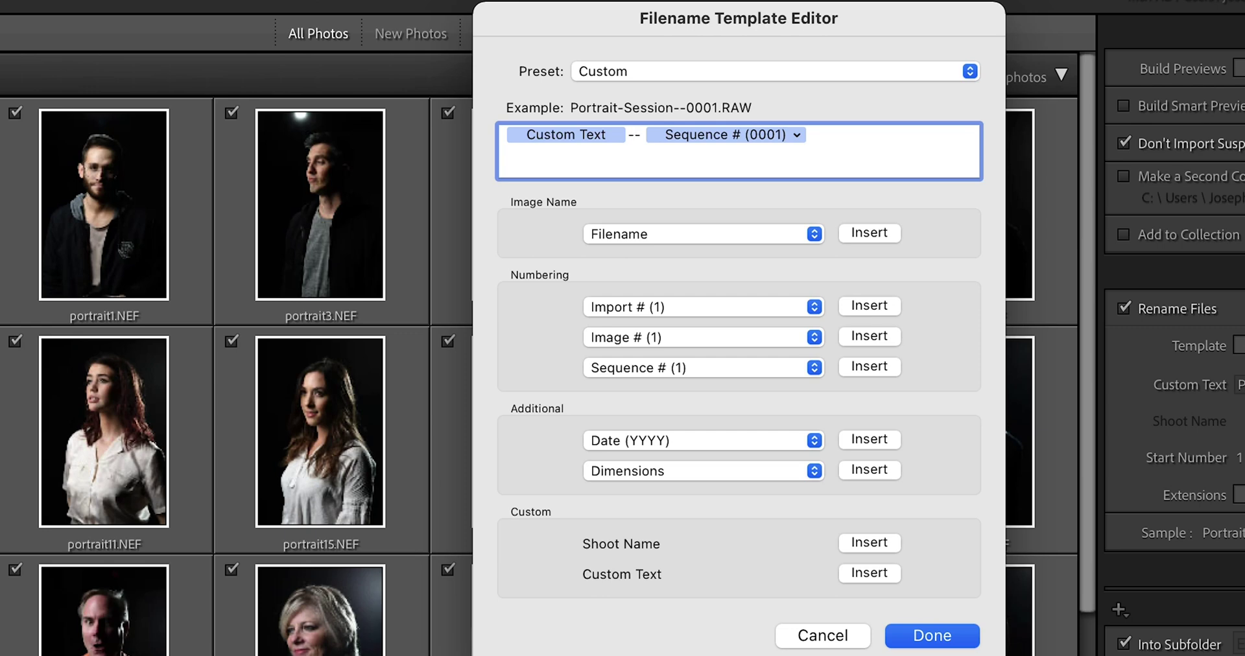
pyautogui.press('BackSpace')
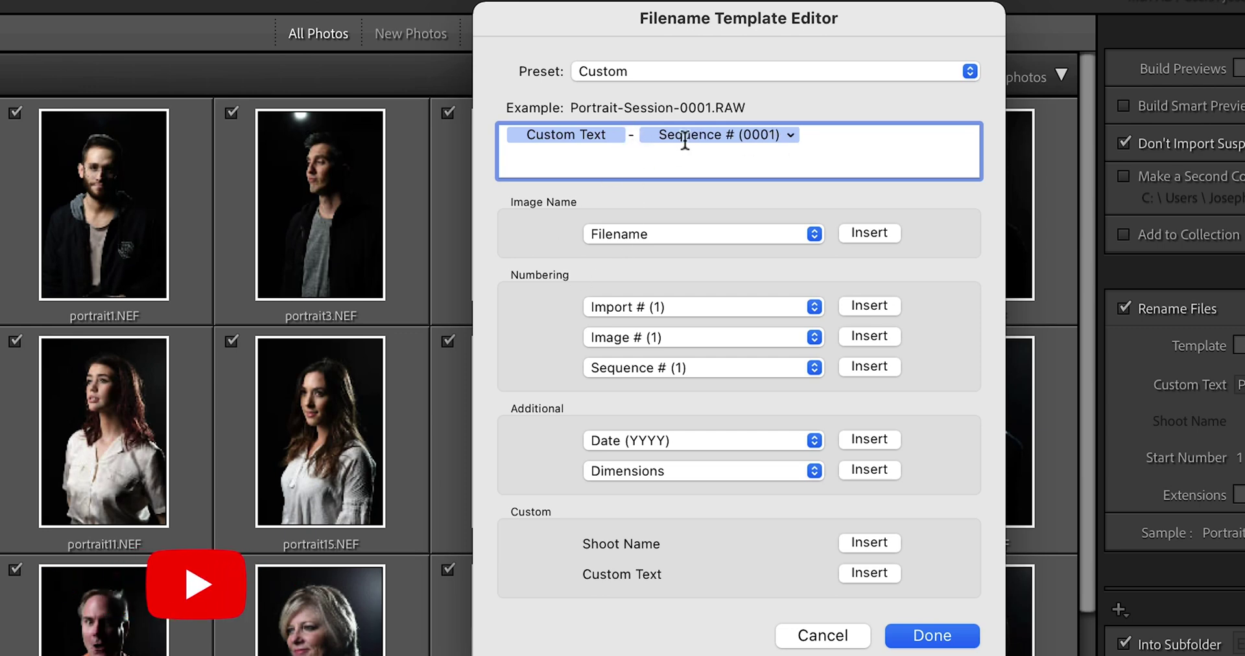
# - Try appending a '-For Fun' style suffix after the number, then remove it and the trailing hyphen
pyautogui.click(866, 153)
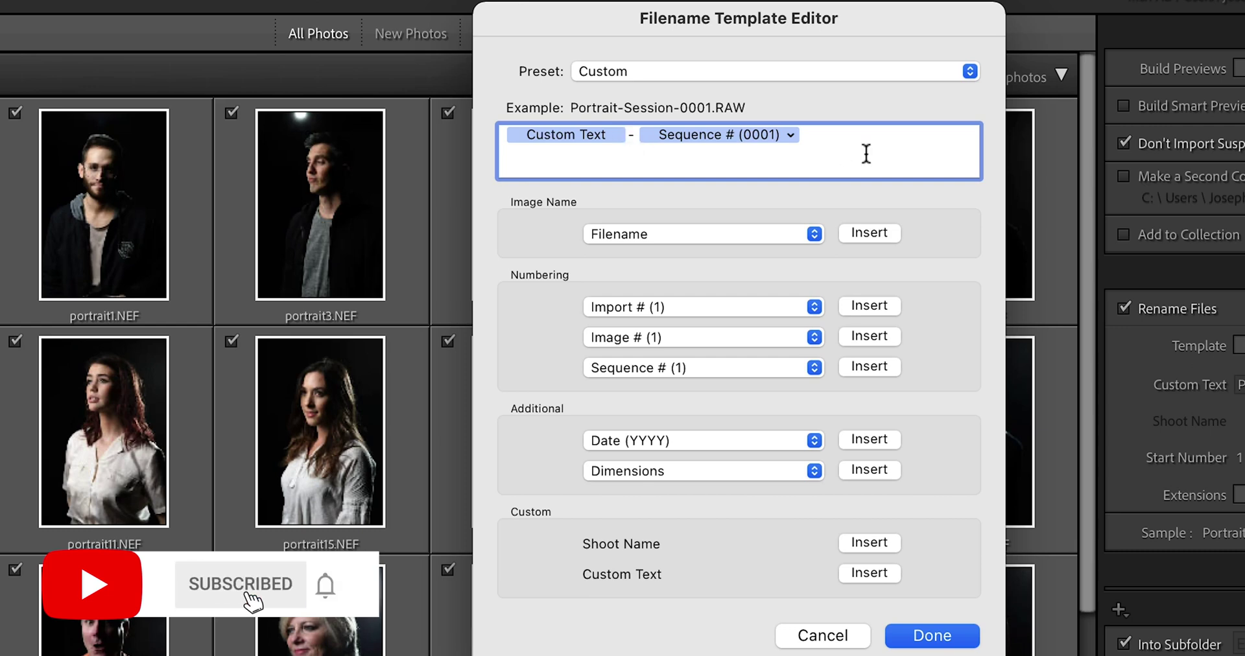
pyautogui.write('-')
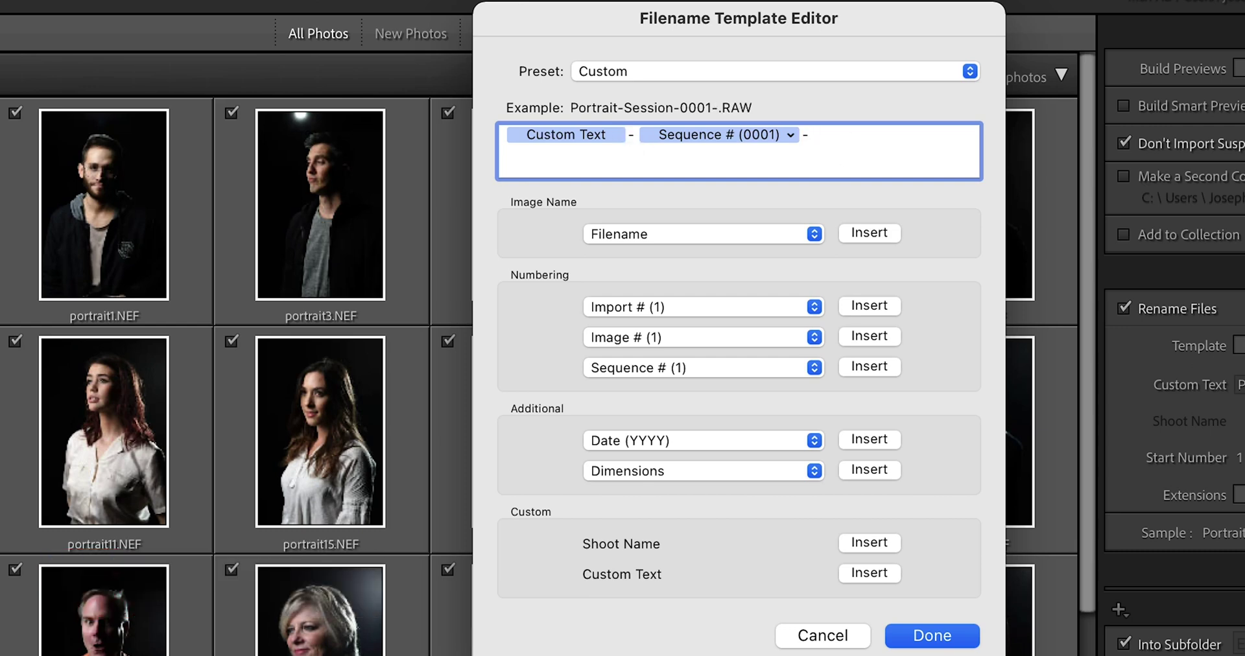
pyautogui.write('For Fun')
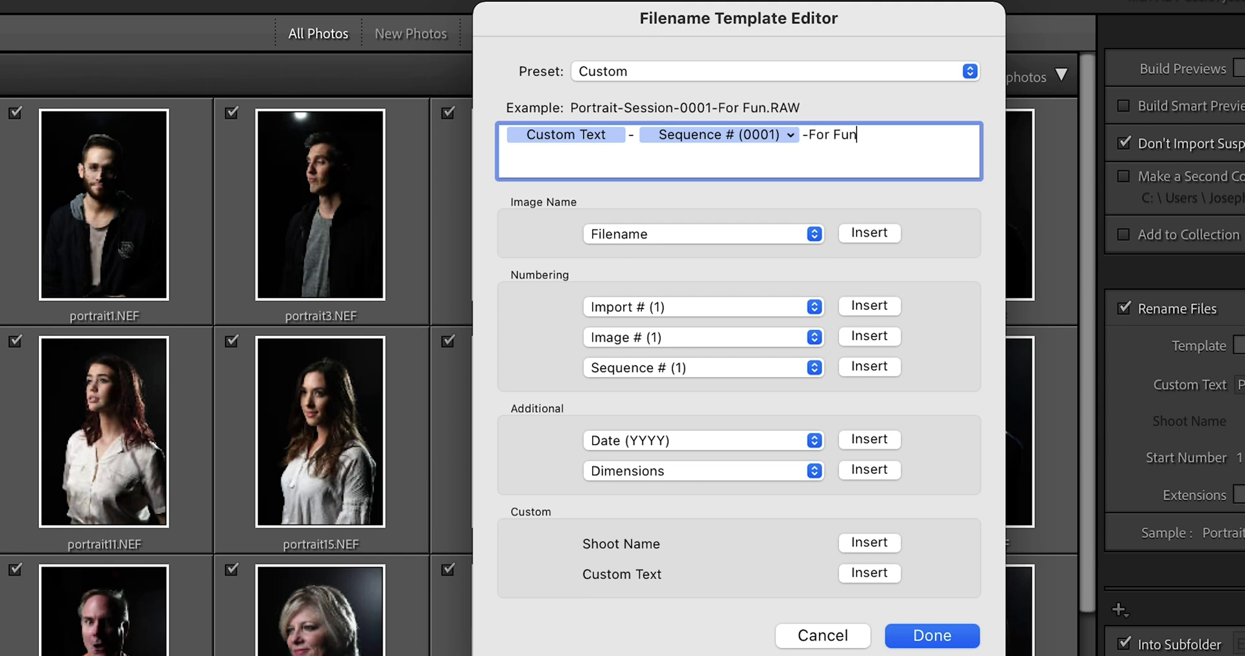
pyautogui.press('BackSpace')
pyautogui.press('BackSpace')
pyautogui.press('BackSpace')
pyautogui.press('BackSpace')
pyautogui.press('BackSpace')
pyautogui.press('BackSpace')
pyautogui.press('BackSpace')
pyautogui.write('p')
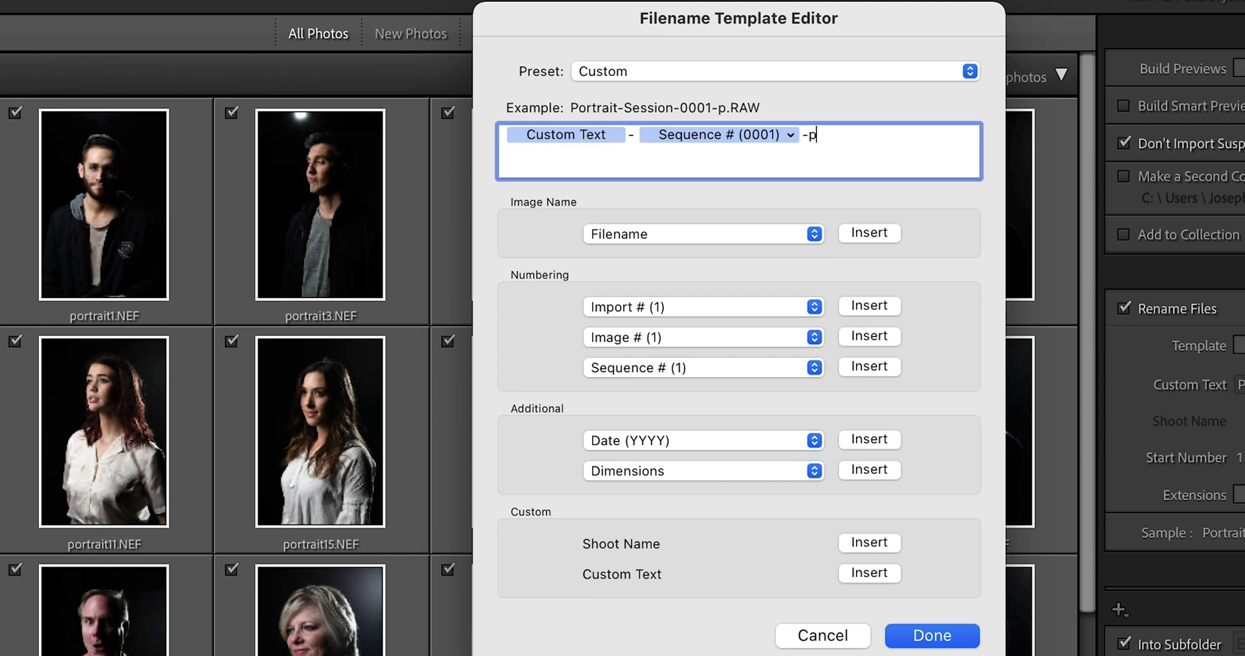
pyautogui.write('ersonal')
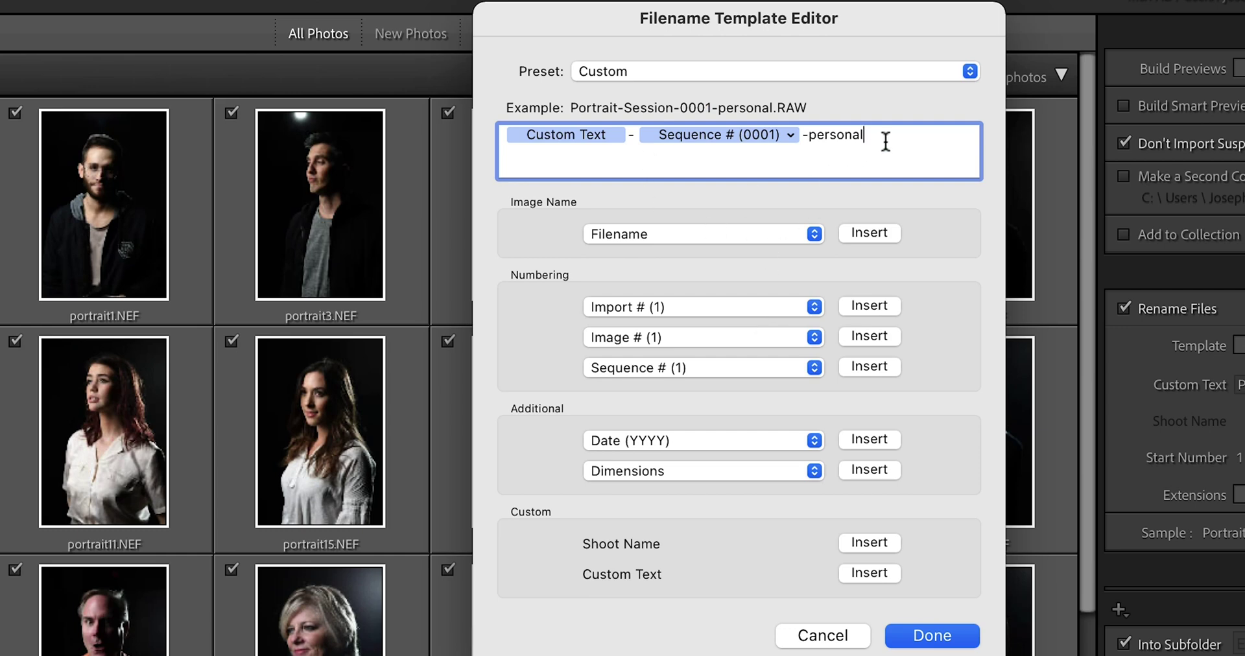
pyautogui.moveTo(875, 137); pyautogui.dragTo(809, 139)
pyautogui.press('BackSpace')
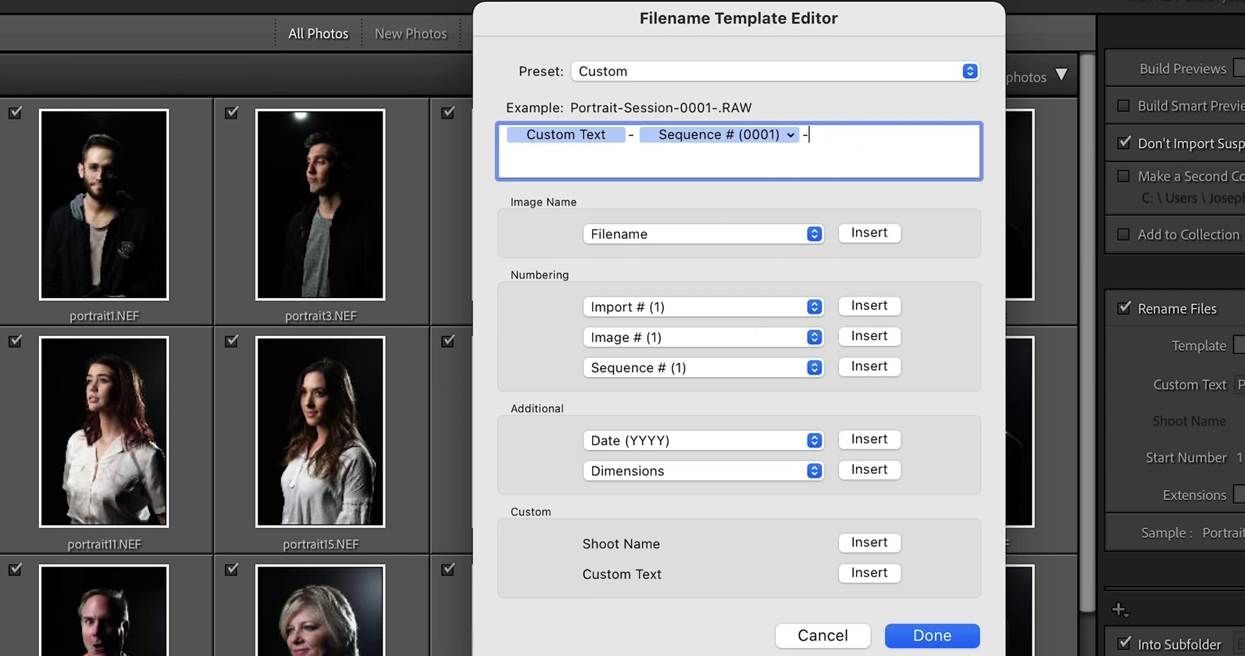
pyautogui.press('BackSpace')
# - Recheck the Custom Text and Sequence # tokens and confirm the finished template
pyautogui.click(548, 138)
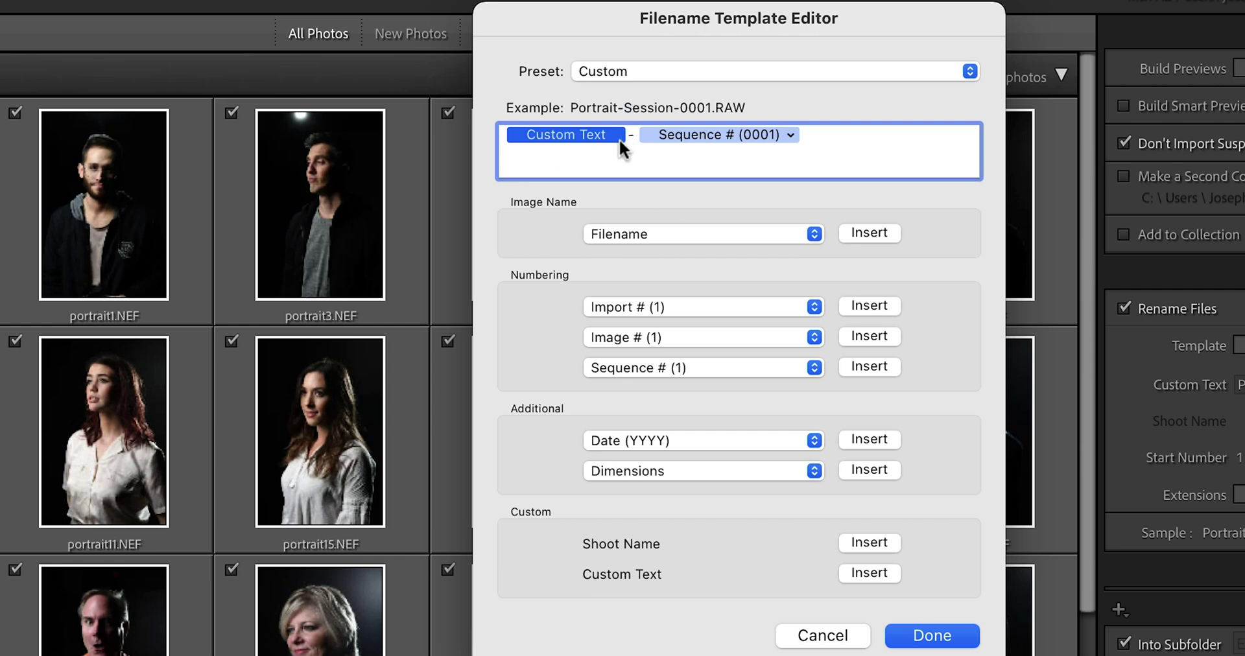
pyautogui.click(836, 140)
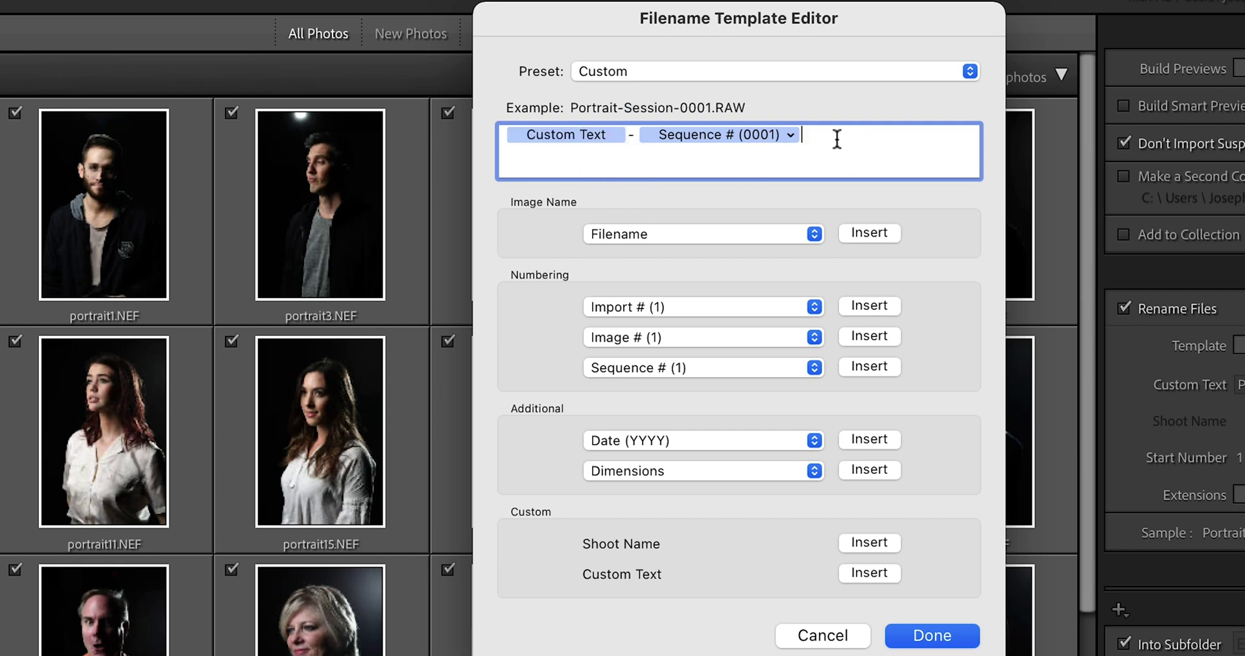
pyautogui.click(746, 135)
pyautogui.click(858, 142)
pyautogui.click(869, 306)
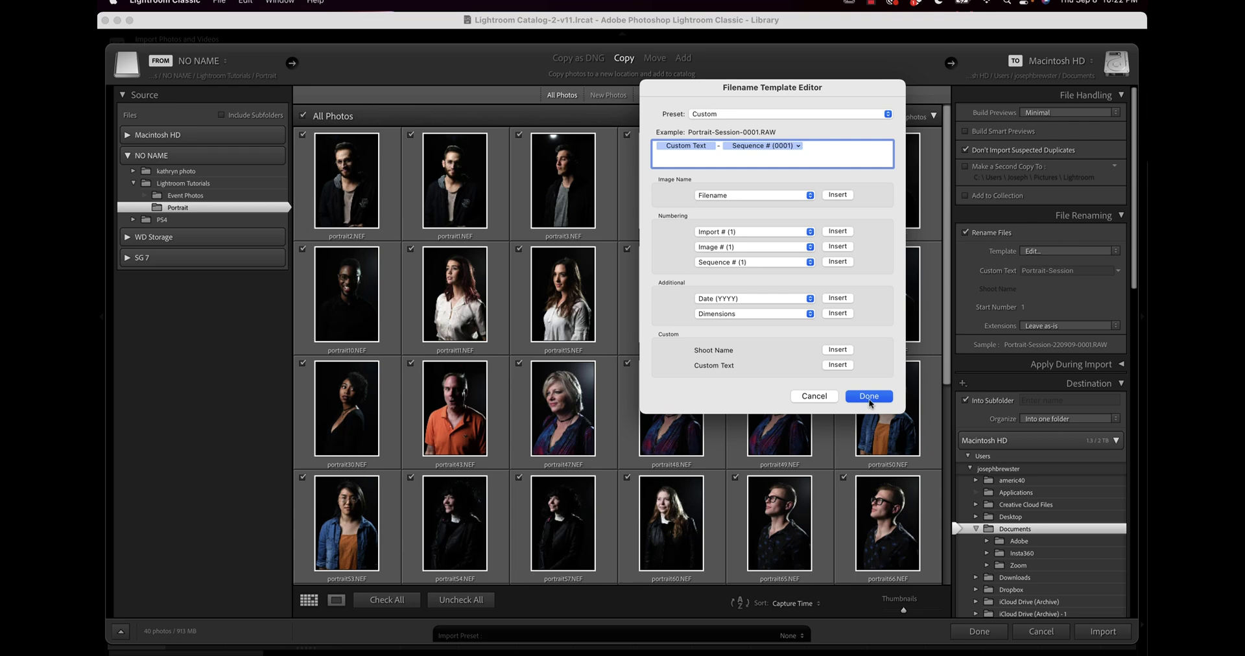
pyautogui.click(869, 397)
# - Check that the Custom Text field still reads Portrait-Session
pyautogui.click(1063, 271)
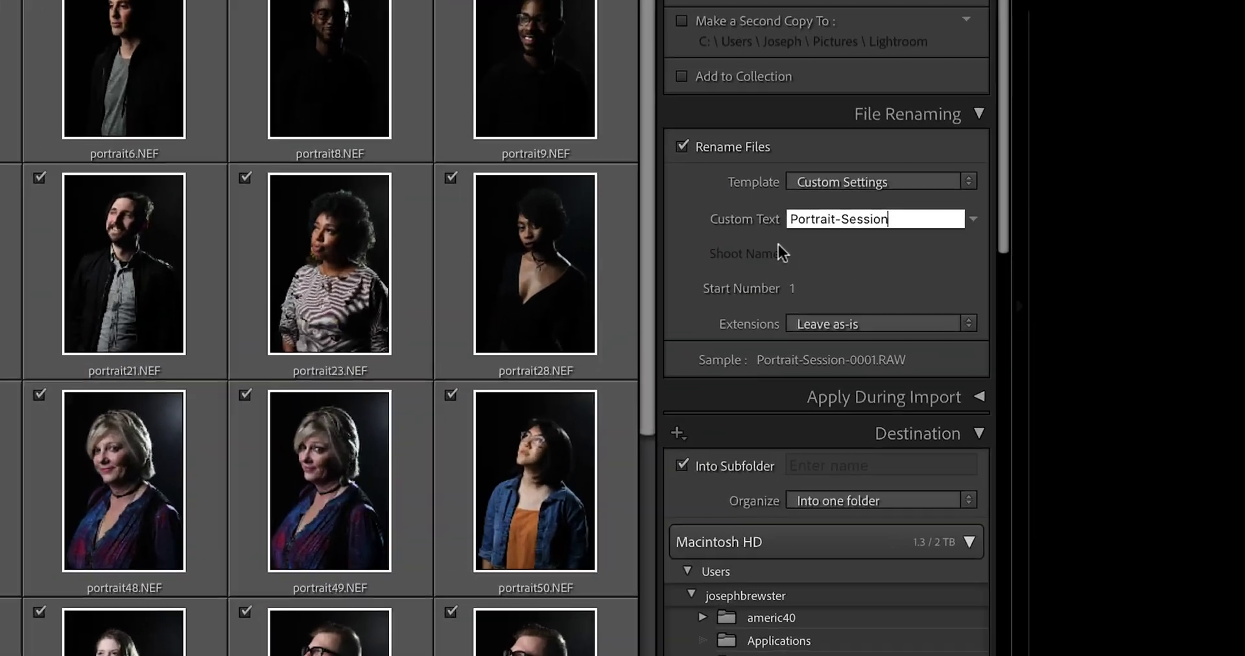
pyautogui.scroll(-5, 1037, 279)
pyautogui.click(1074, 265)
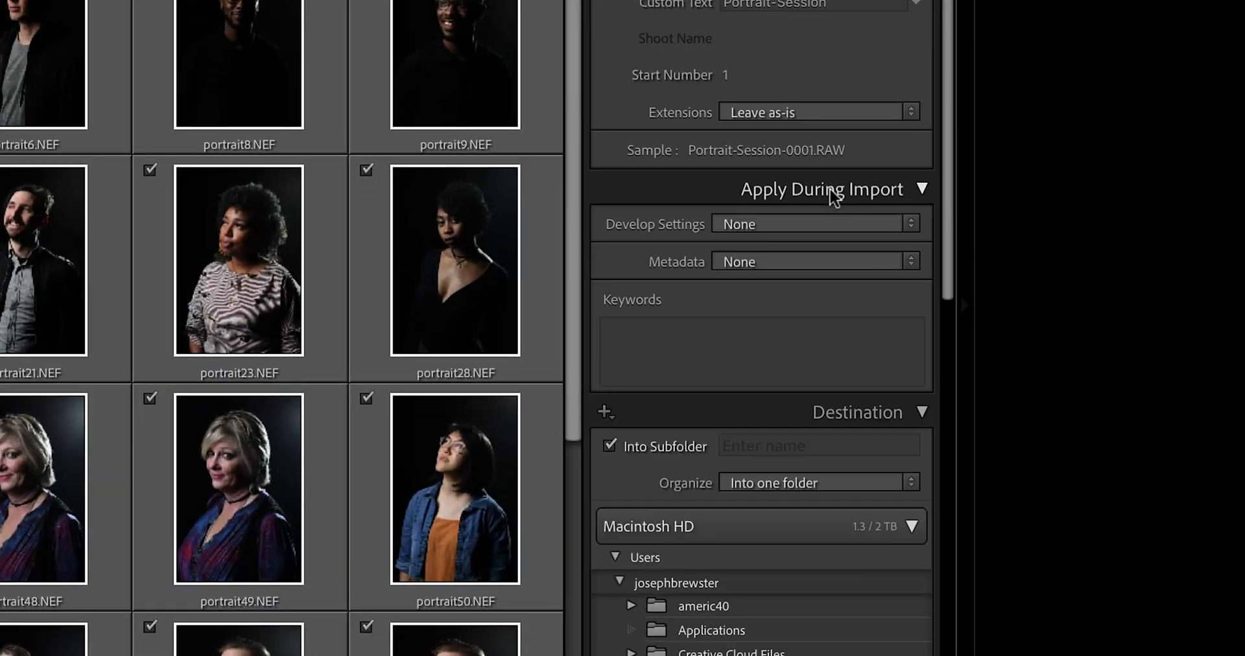
pyautogui.scroll(-3, 1076, 262)
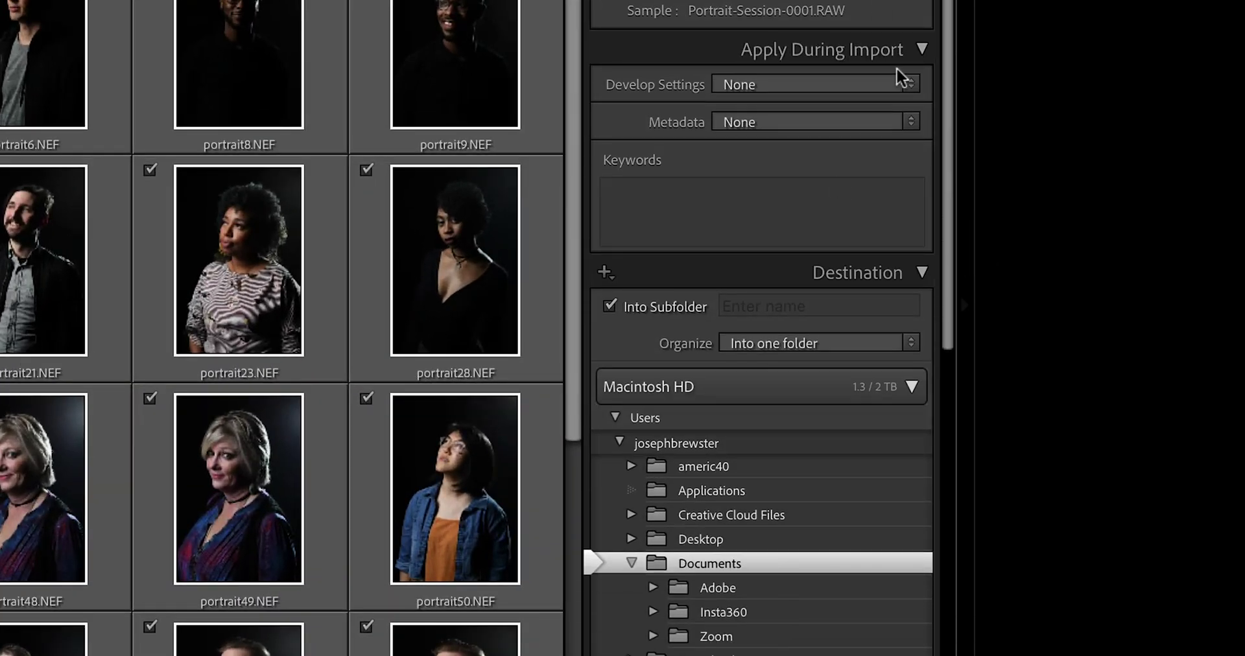
pyautogui.click(910, 85)
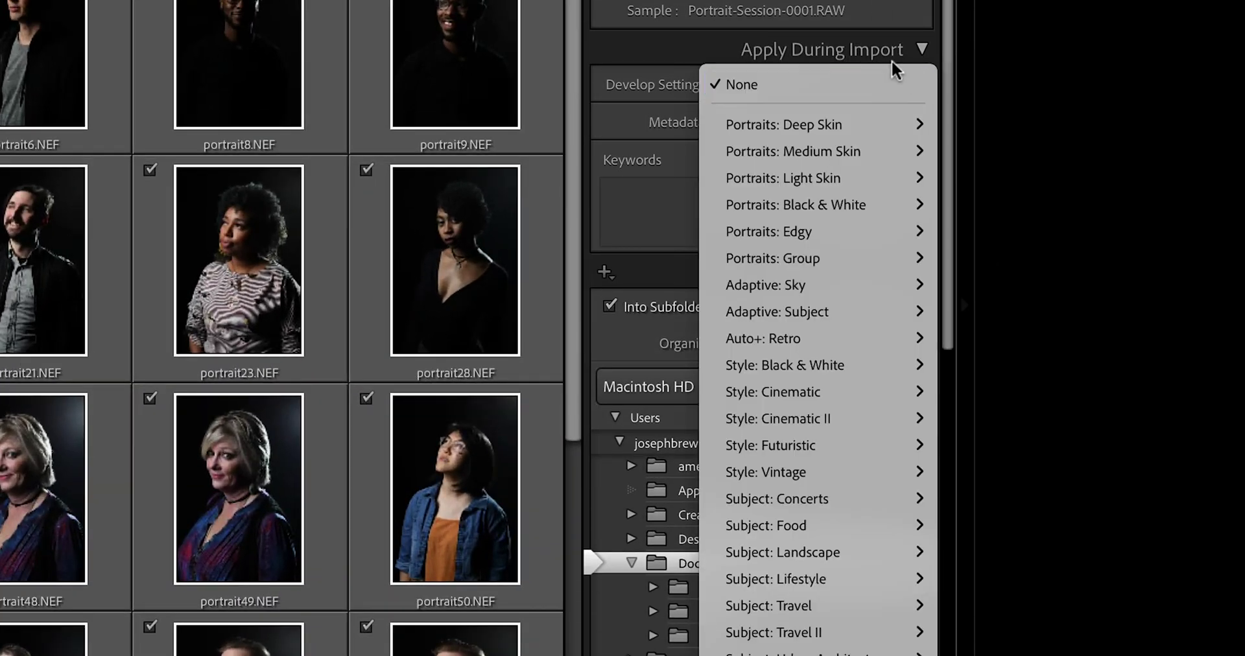
pyautogui.click(838, 37)
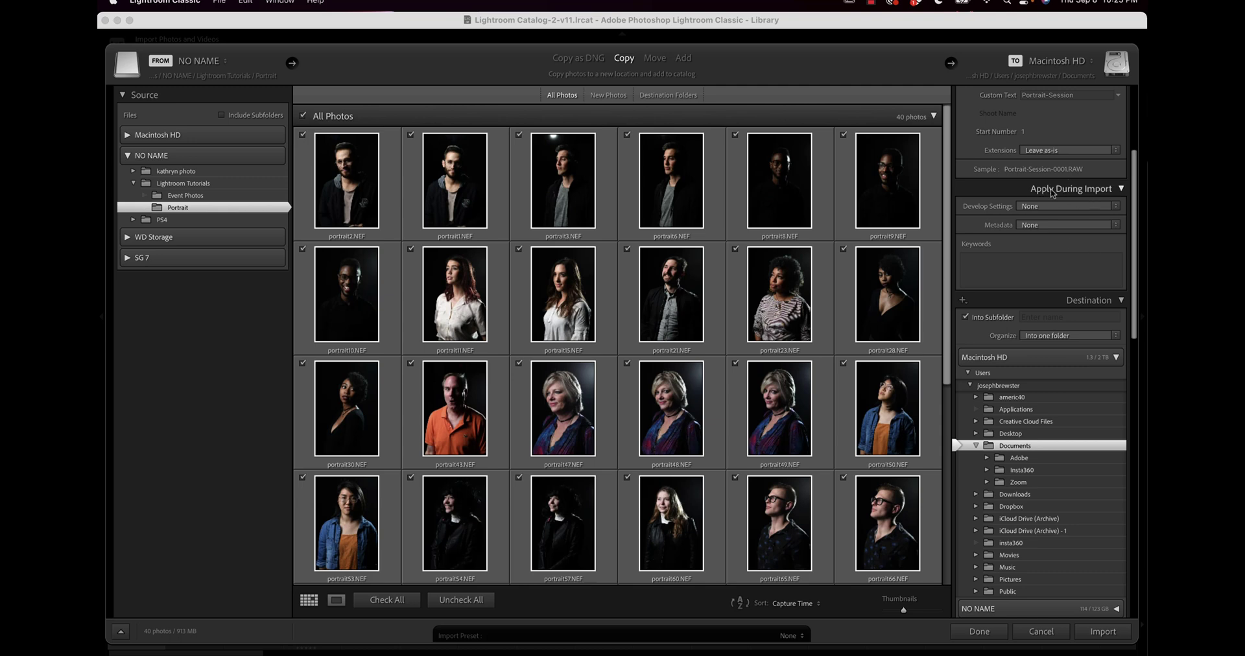
pyautogui.click(1051, 193)
# - Scroll to Destination and enter Portraits as the new subfolder name inside Documents
pyautogui.scroll(-2, 1011, 181)
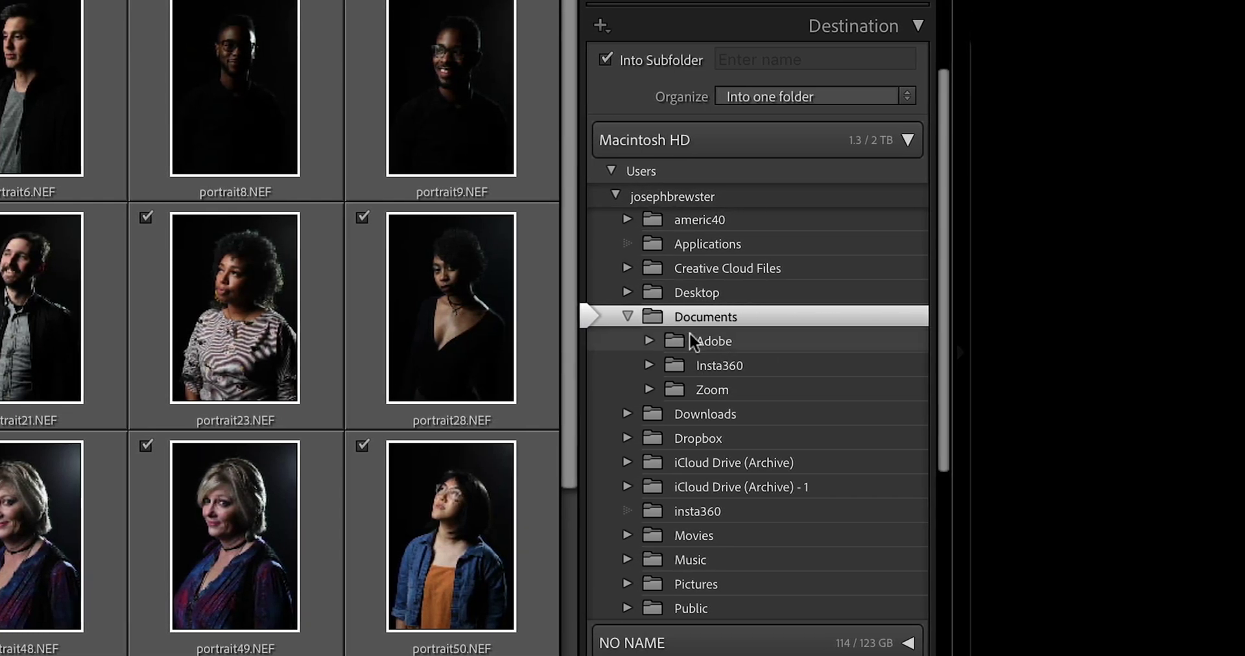
pyautogui.scroll(5, 675, 454)
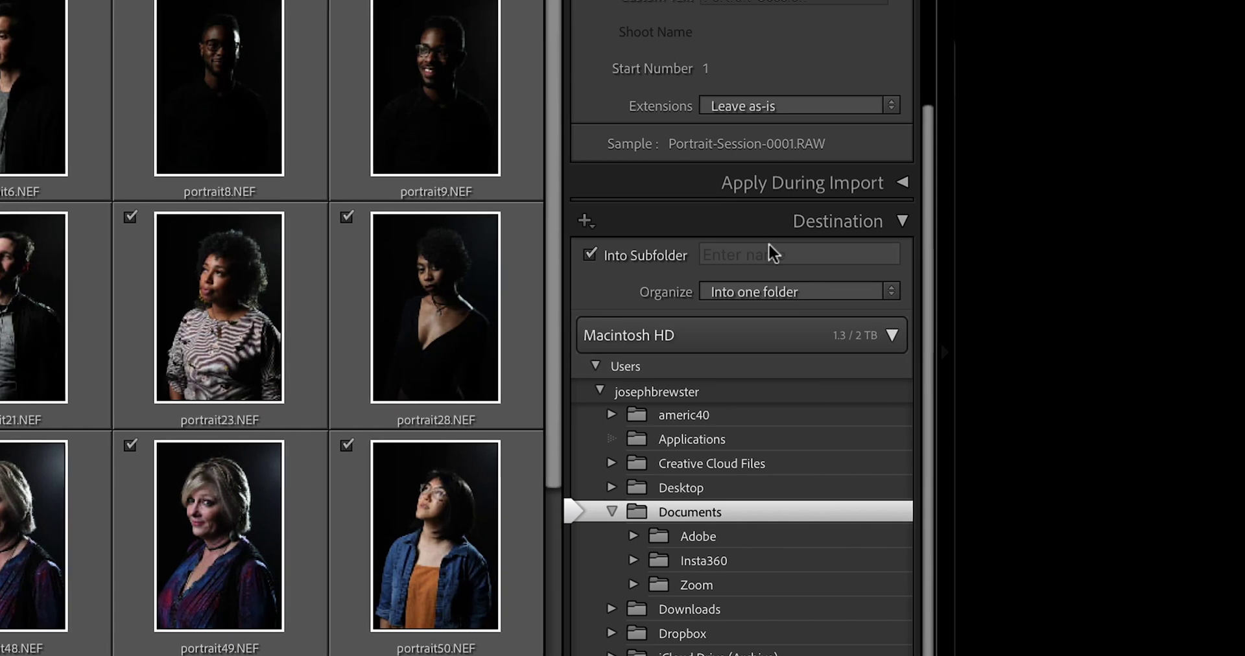
pyautogui.click(766, 252)
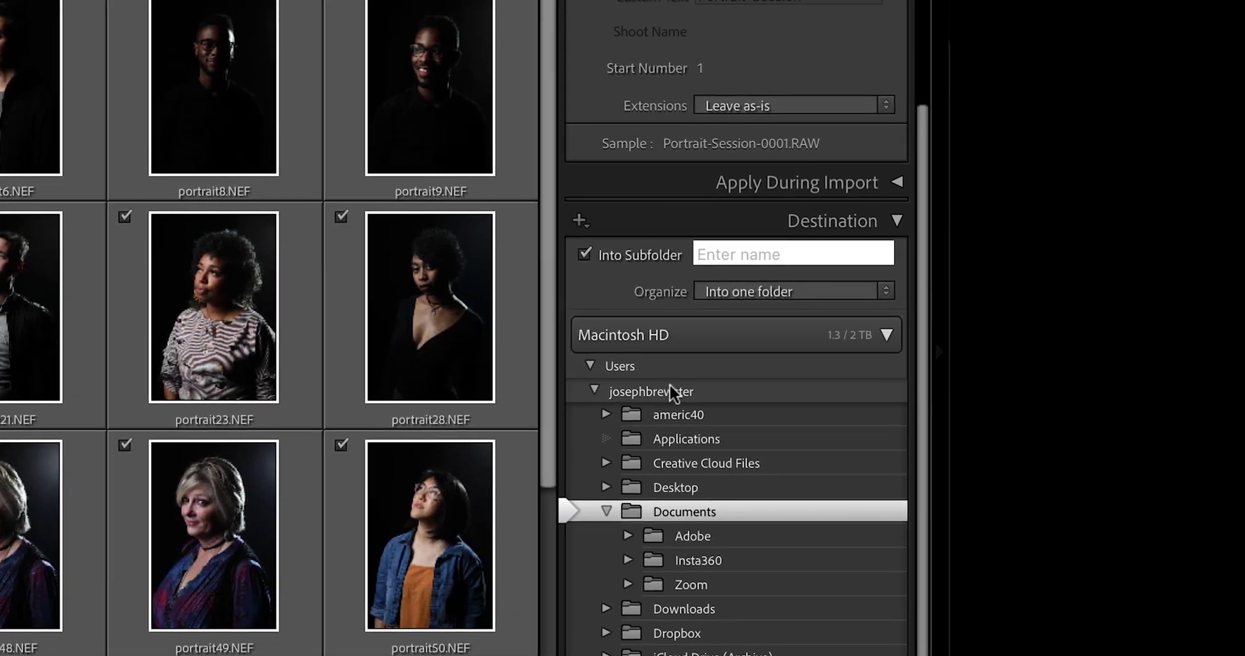
pyautogui.write('P')
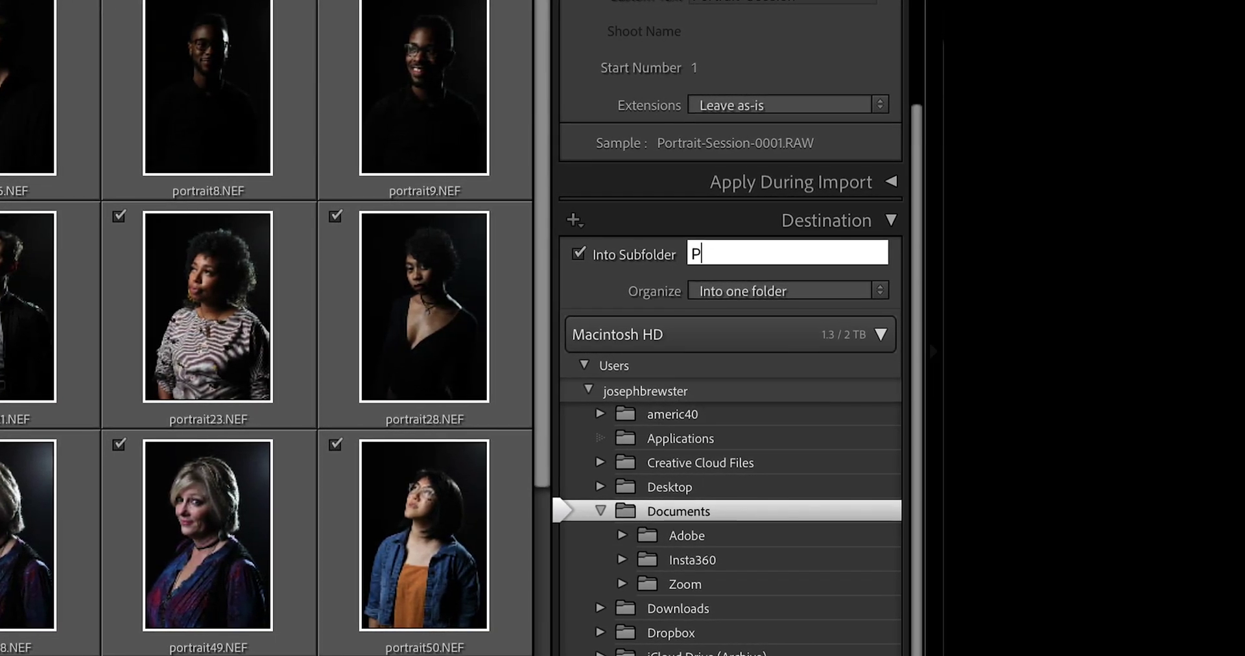
pyautogui.write('ortraits')
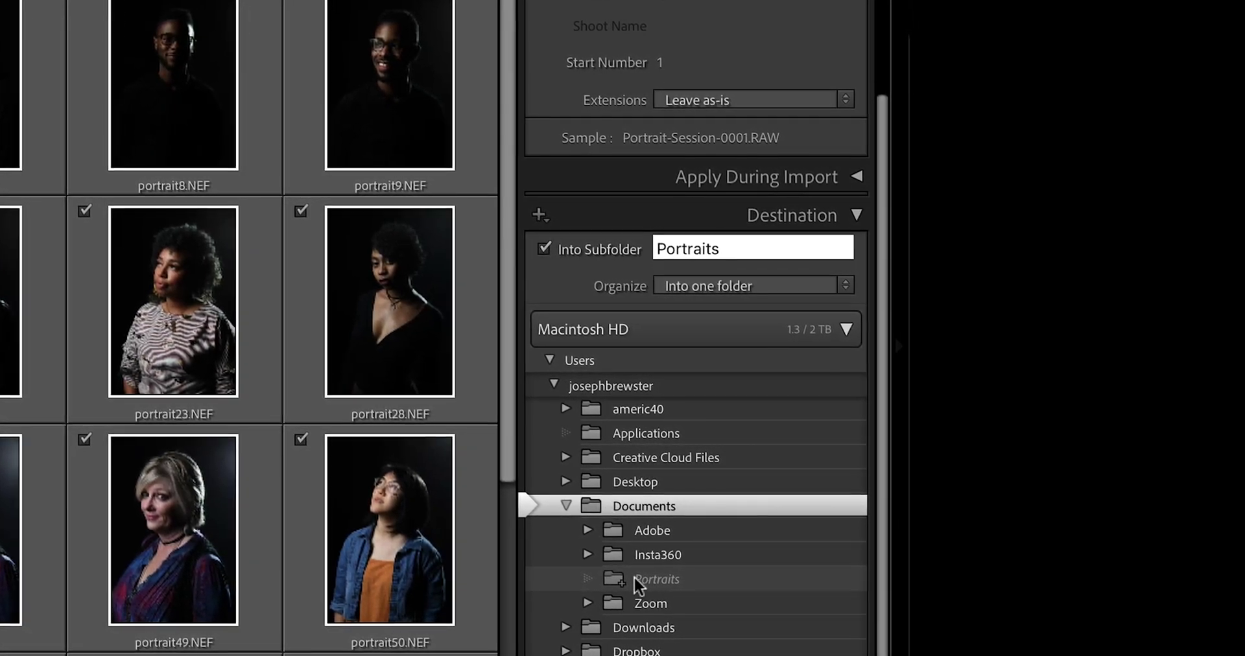
pyautogui.moveTo(724, 250); pyautogui.dragTo(651, 250)
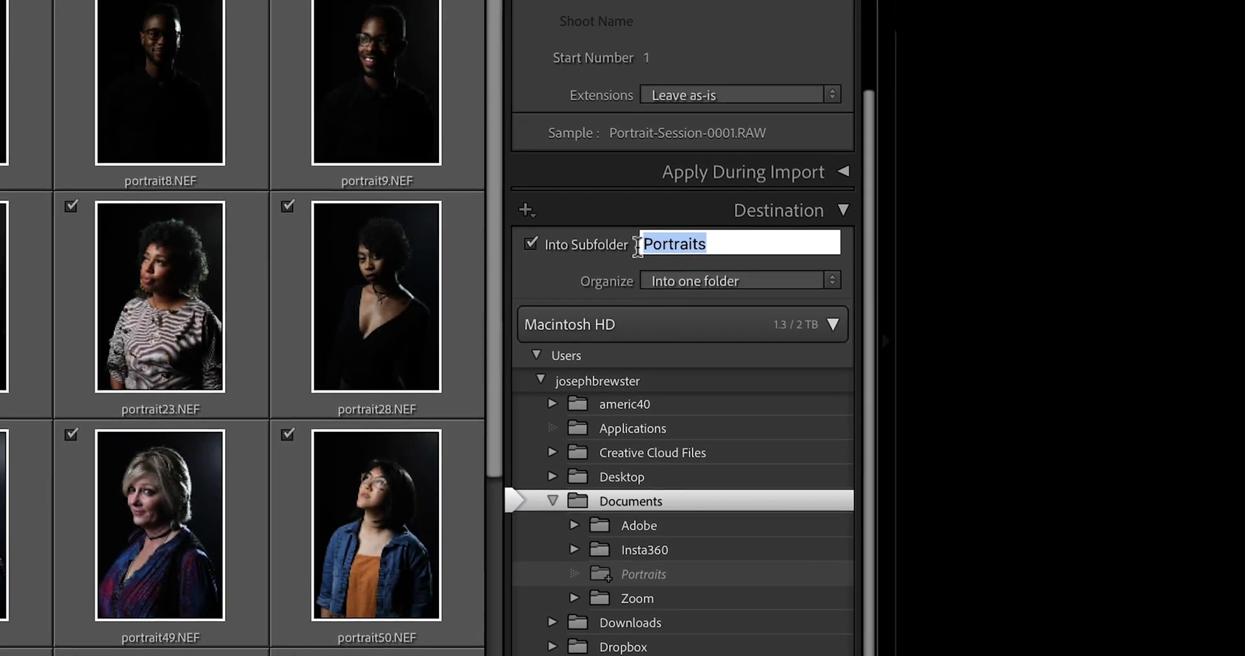
pyautogui.click(728, 246)
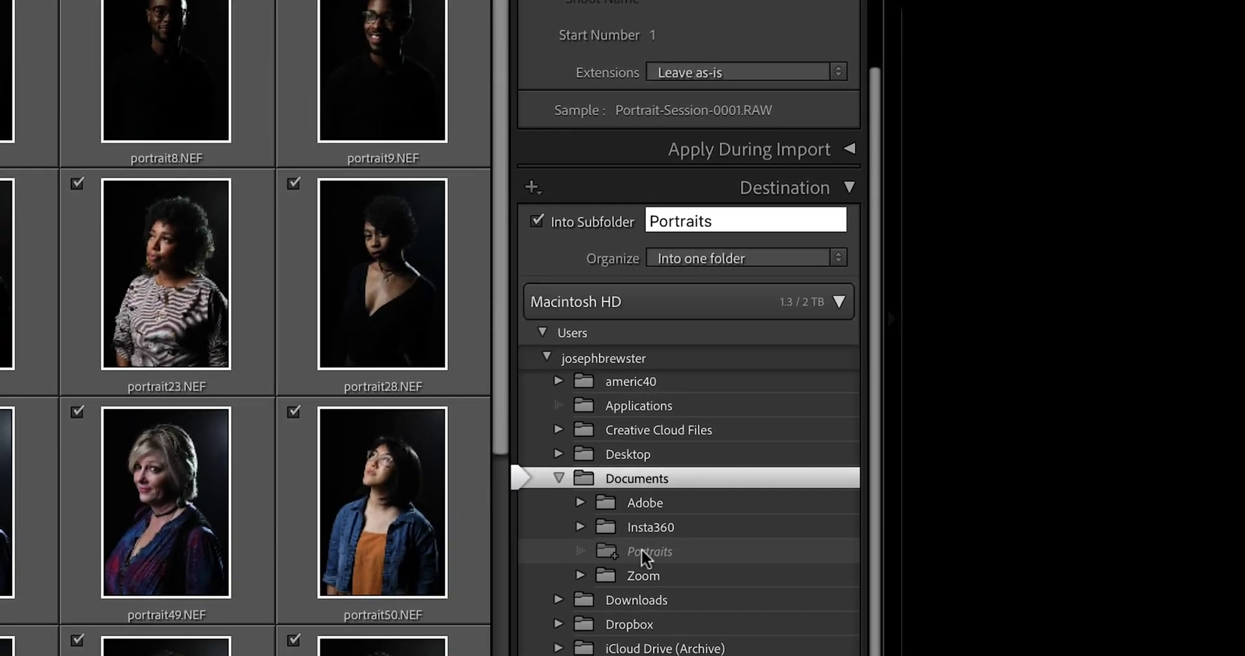
pyautogui.moveTo(718, 221); pyautogui.dragTo(647, 222)
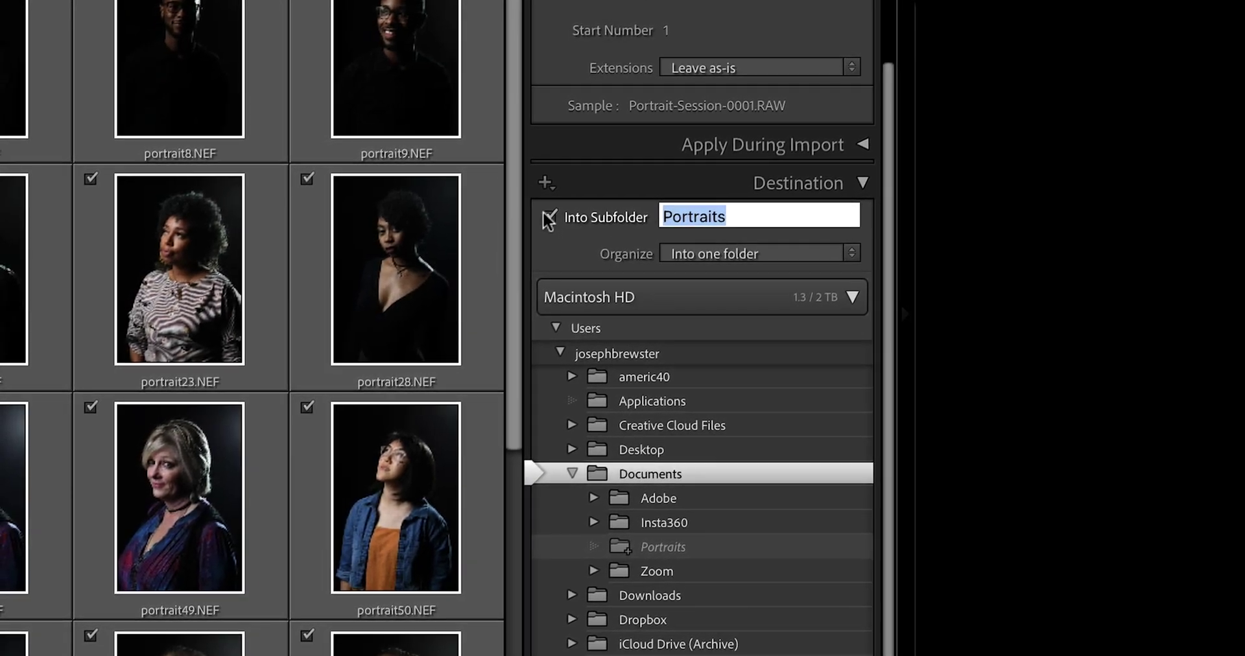
# - Try organizing By date, then re-enable Into Subfolder and choose Into one folder
pyautogui.click(549, 218)
pyautogui.click(732, 253)
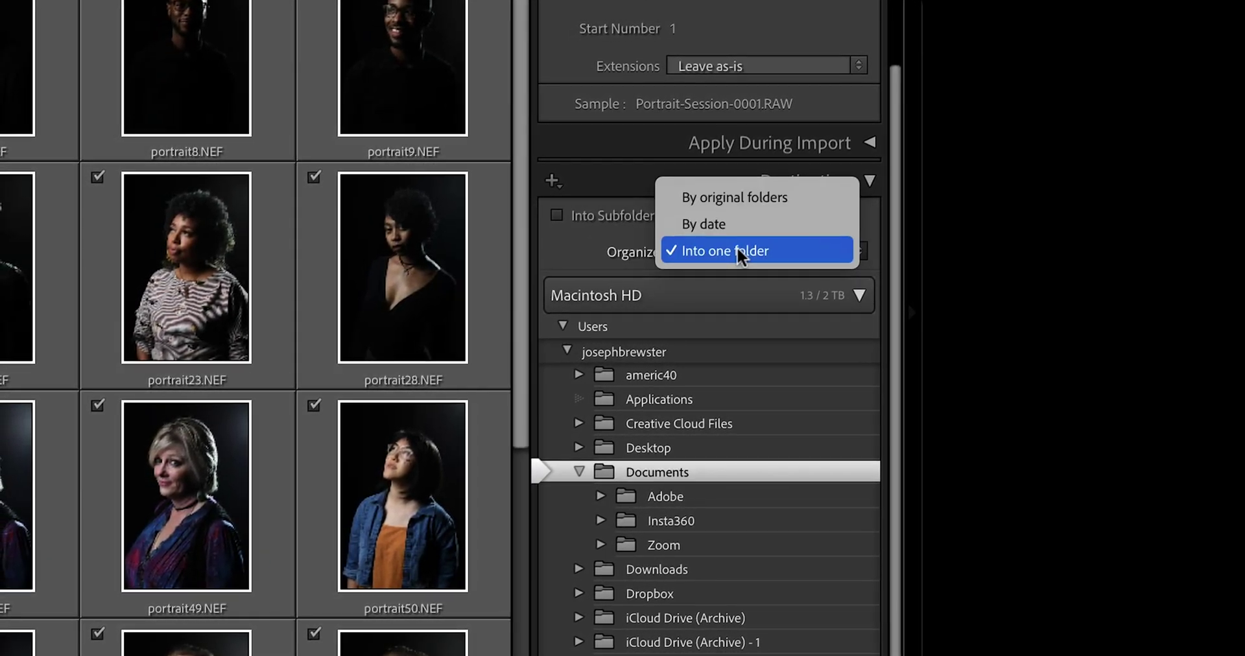
pyautogui.click(740, 224)
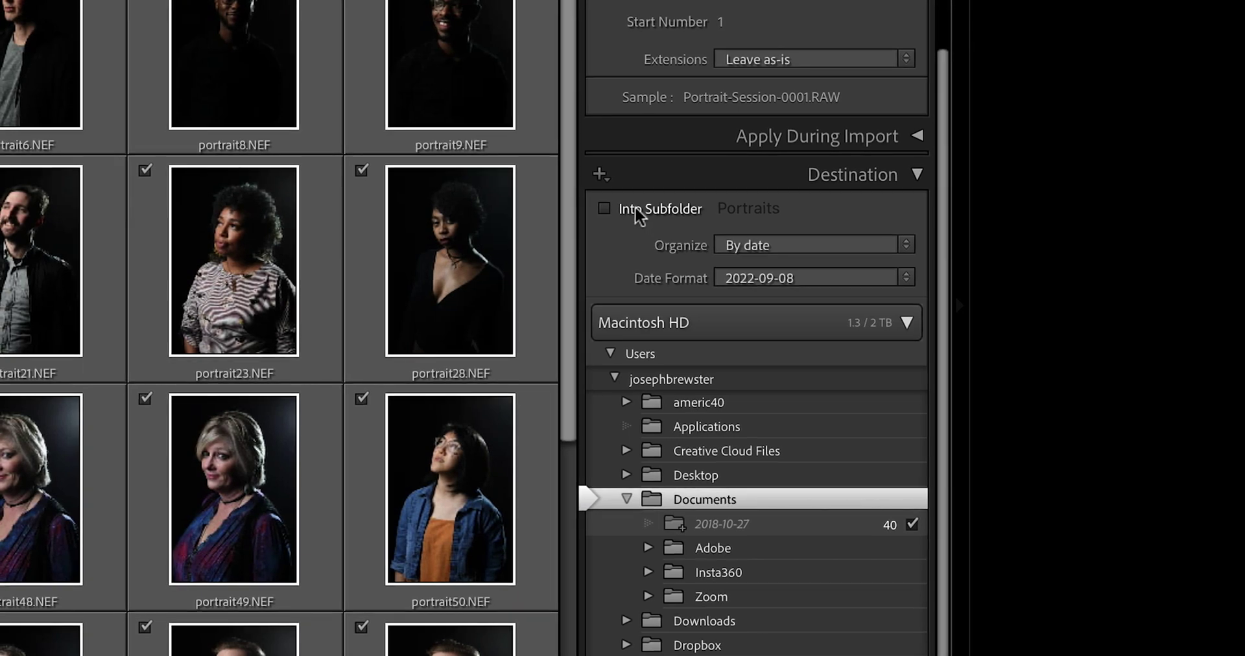
pyautogui.click(652, 206)
pyautogui.click(778, 249)
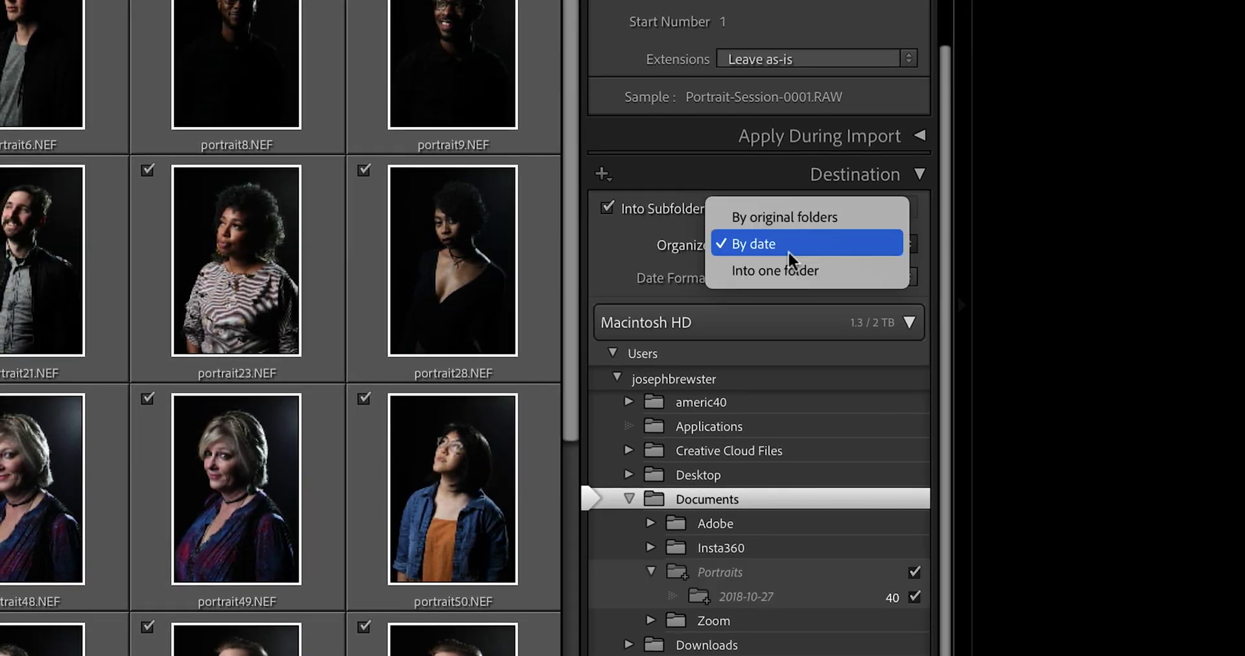
pyautogui.click(792, 268)
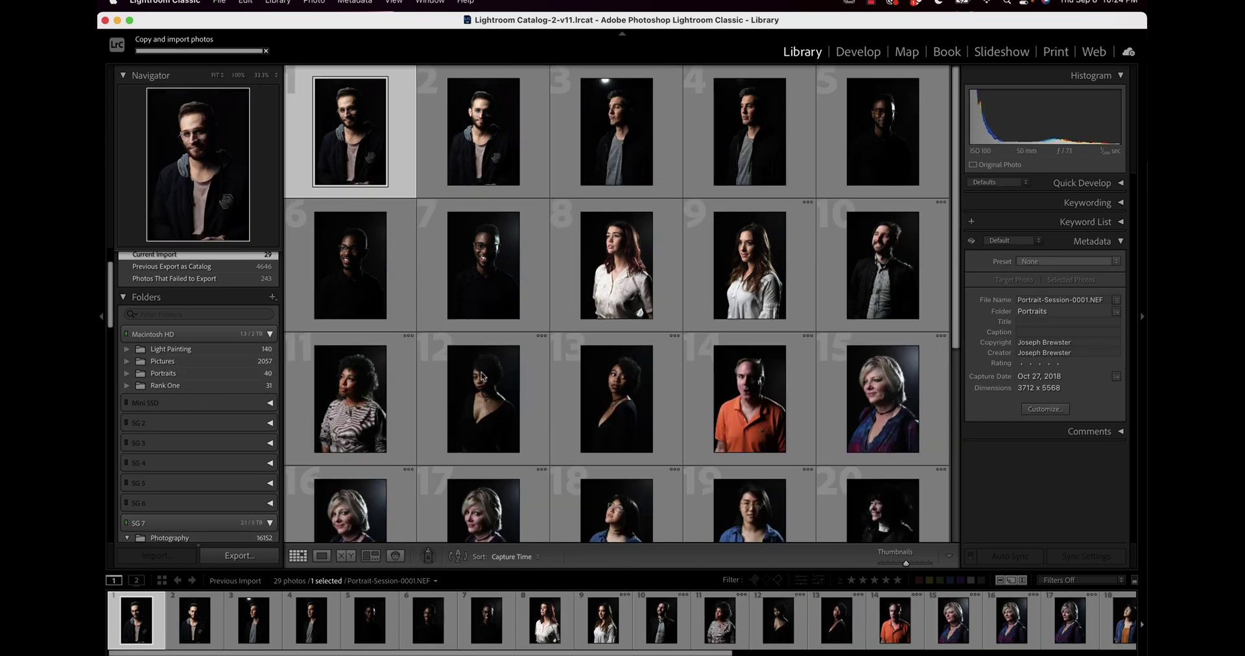
# - Reopen the Import dialog after the portrait import finishes
pyautogui.scroll(3, 209, 299)
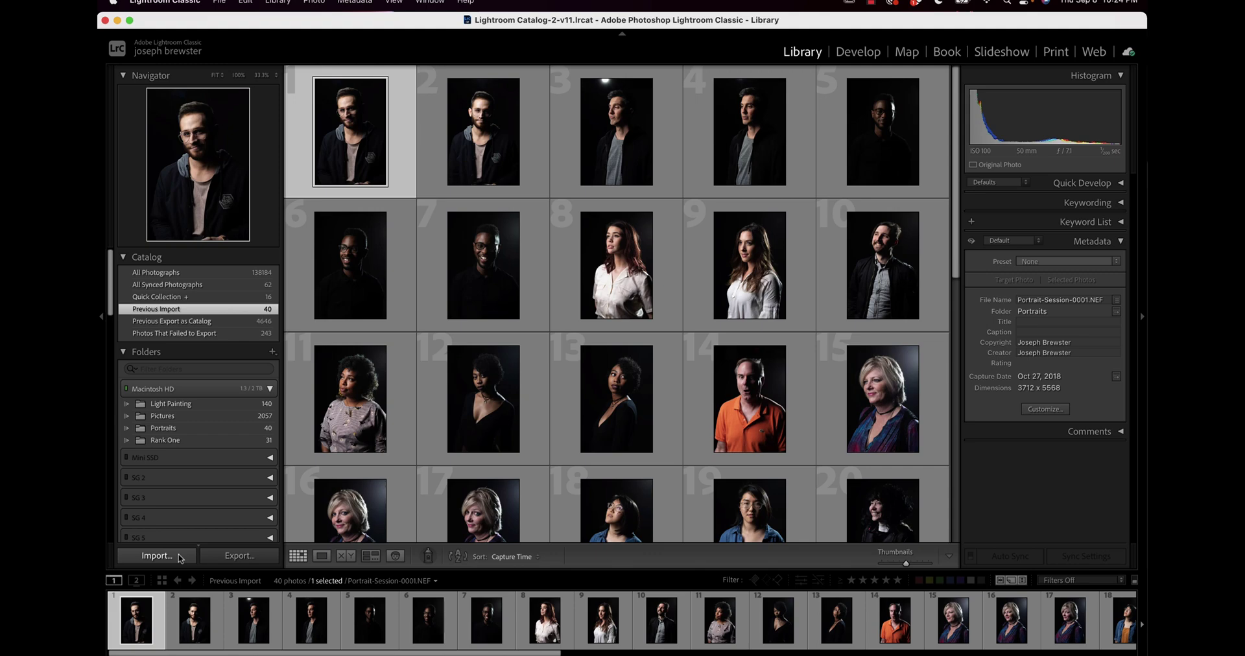
pyautogui.click(180, 557)
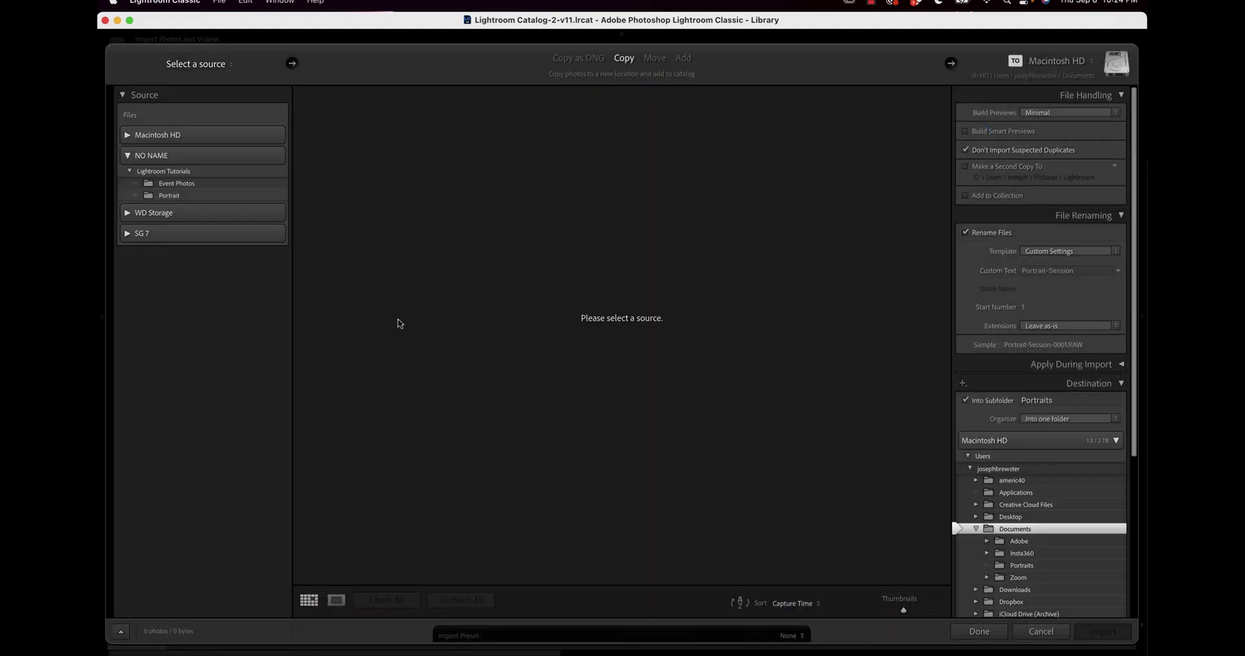
# - Choose the Event Photos folder as the import source
pyautogui.click(174, 185)
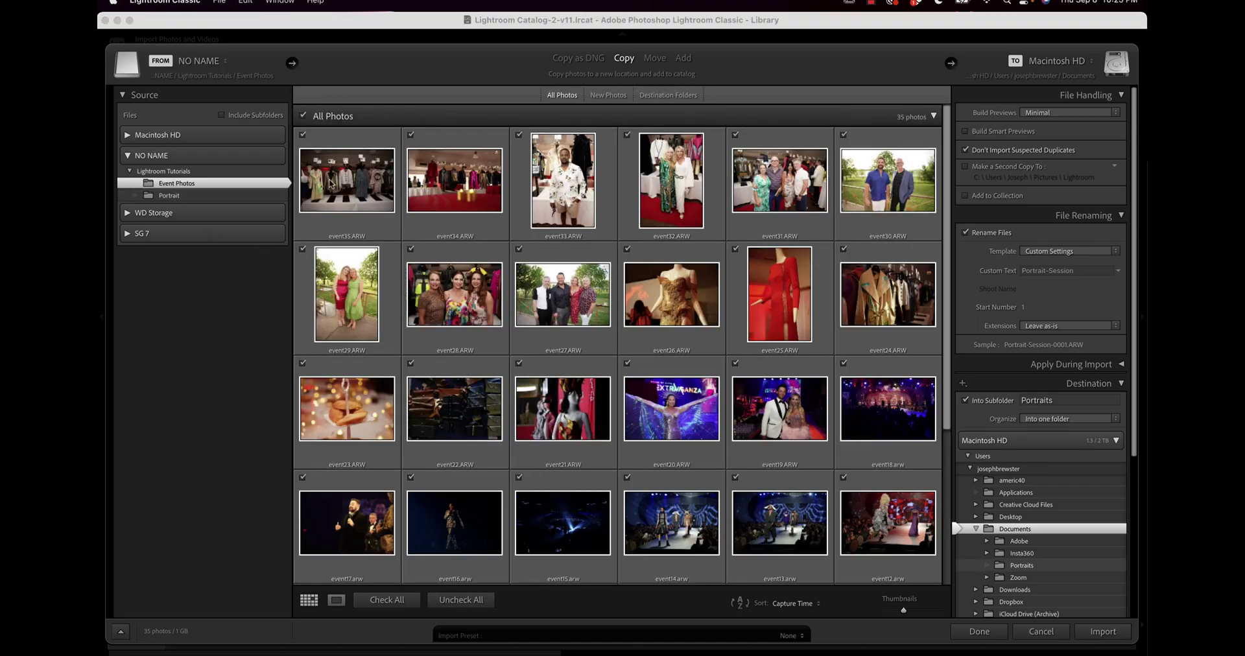
pyautogui.scroll(-5, 418, 191)
pyautogui.scroll(5, 418, 191)
pyautogui.scroll(-5, 418, 192)
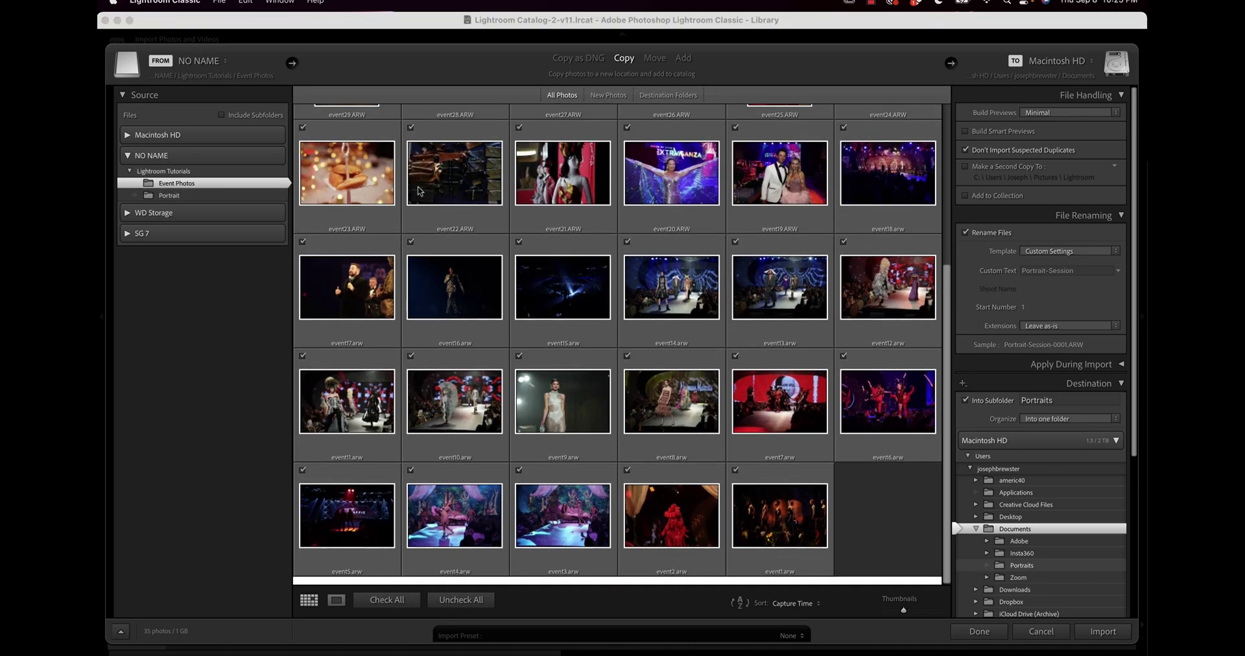
pyautogui.scroll(5, 418, 192)
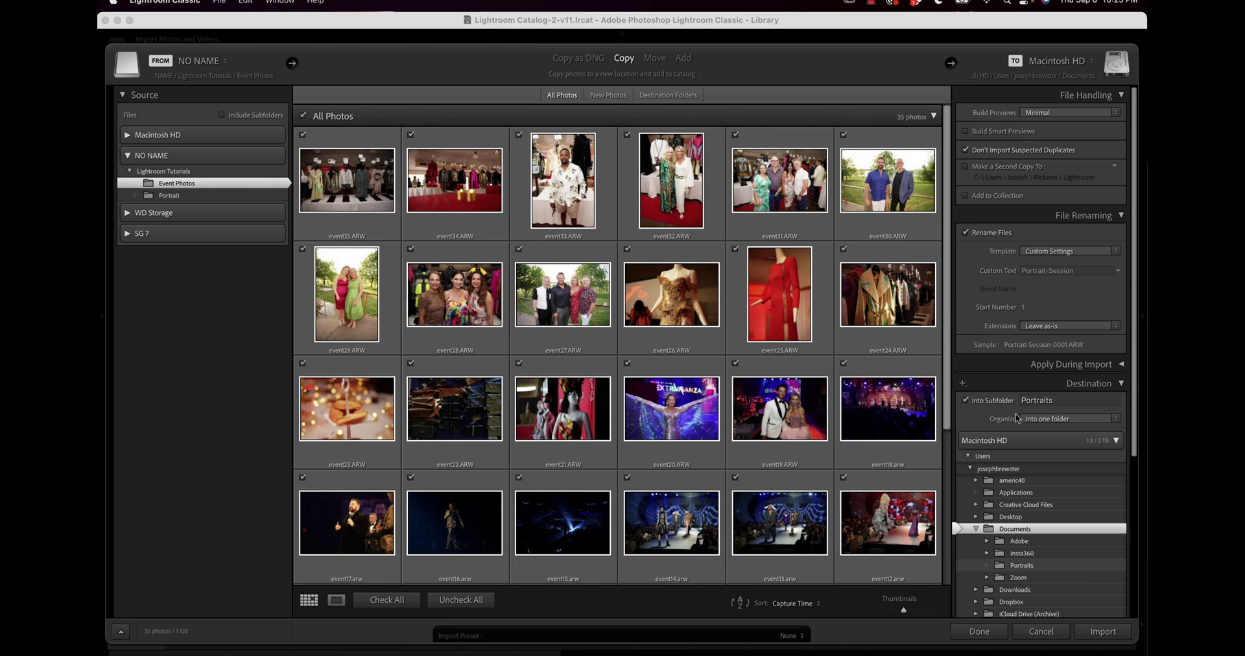
# - Name the destination subfolder Event
pyautogui.click(1052, 401)
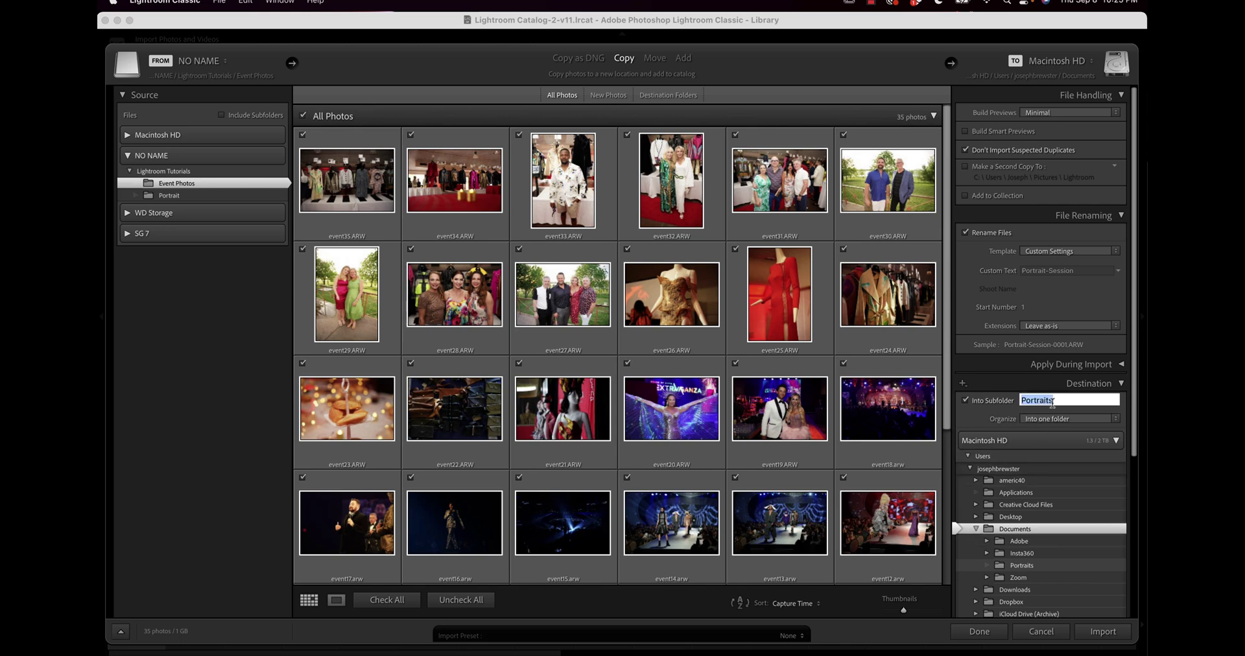
pyautogui.write('Event')
pyautogui.press('Tab')
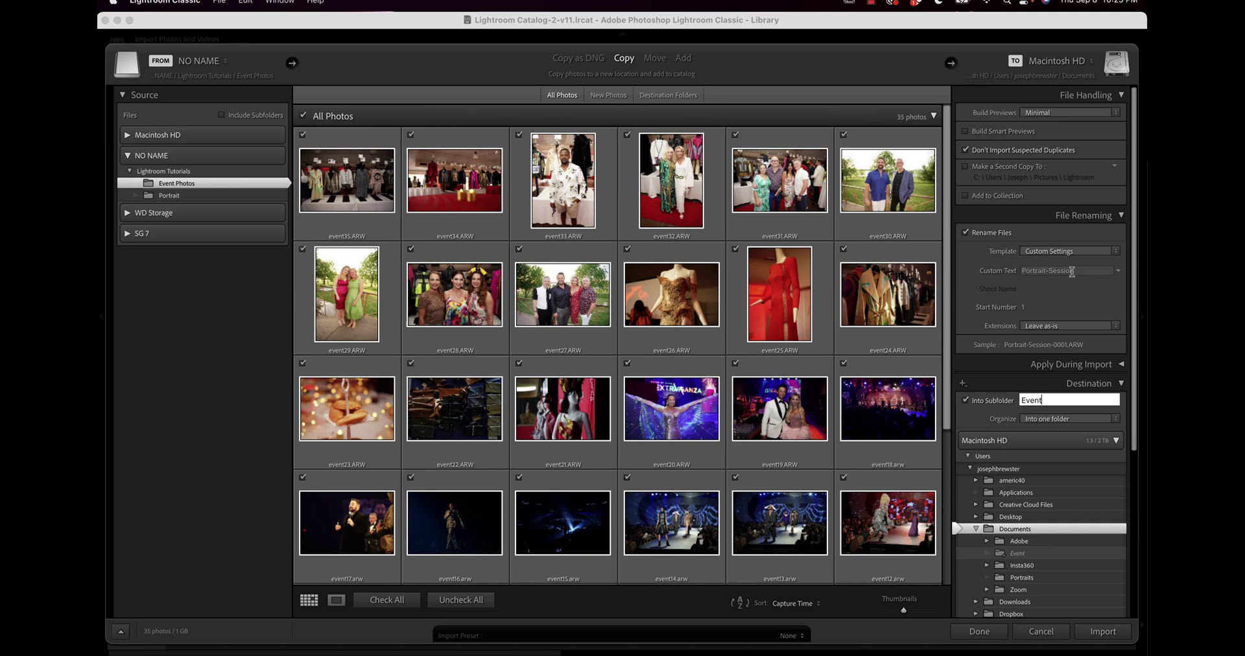
# - Change the custom filename text to Cool-Event
pyautogui.write('Event')
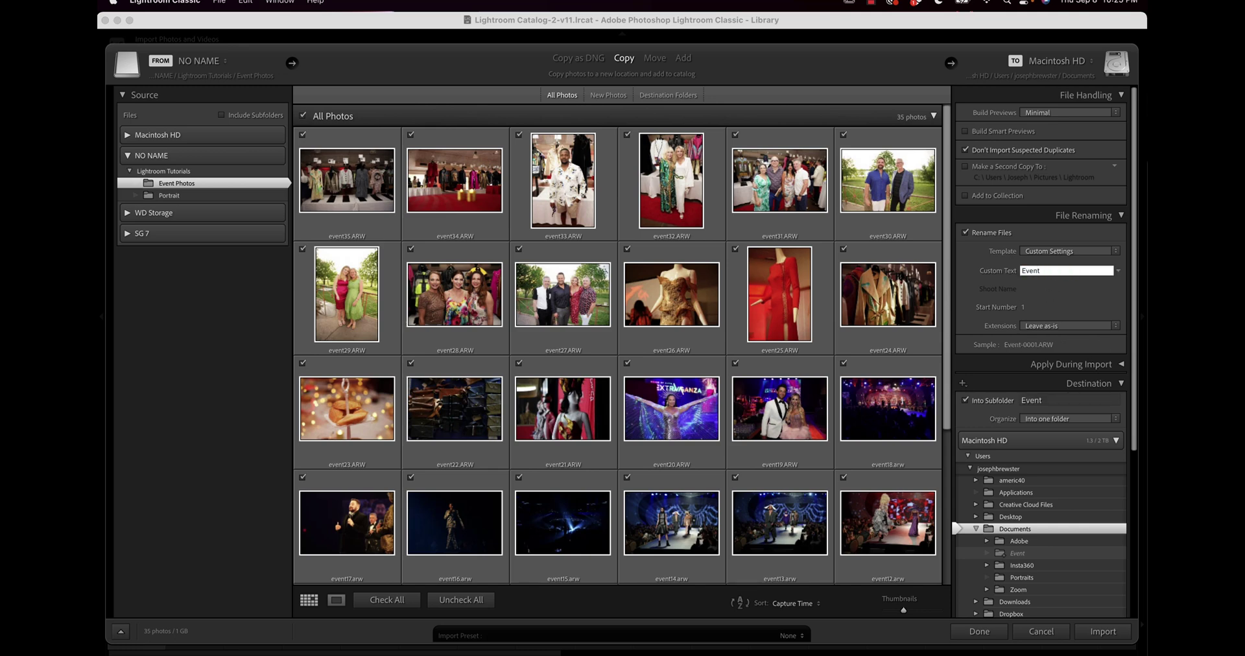
pyautogui.write('-Title')
pyautogui.doubleClick(1044, 270)
pyautogui.moveTo(1044, 271); pyautogui.dragTo(996, 272)
pyautogui.write('Cool-')
# - Edit the filename template to insert the four-digit year (YYYY) after the custom text
pyautogui.click(1061, 252)
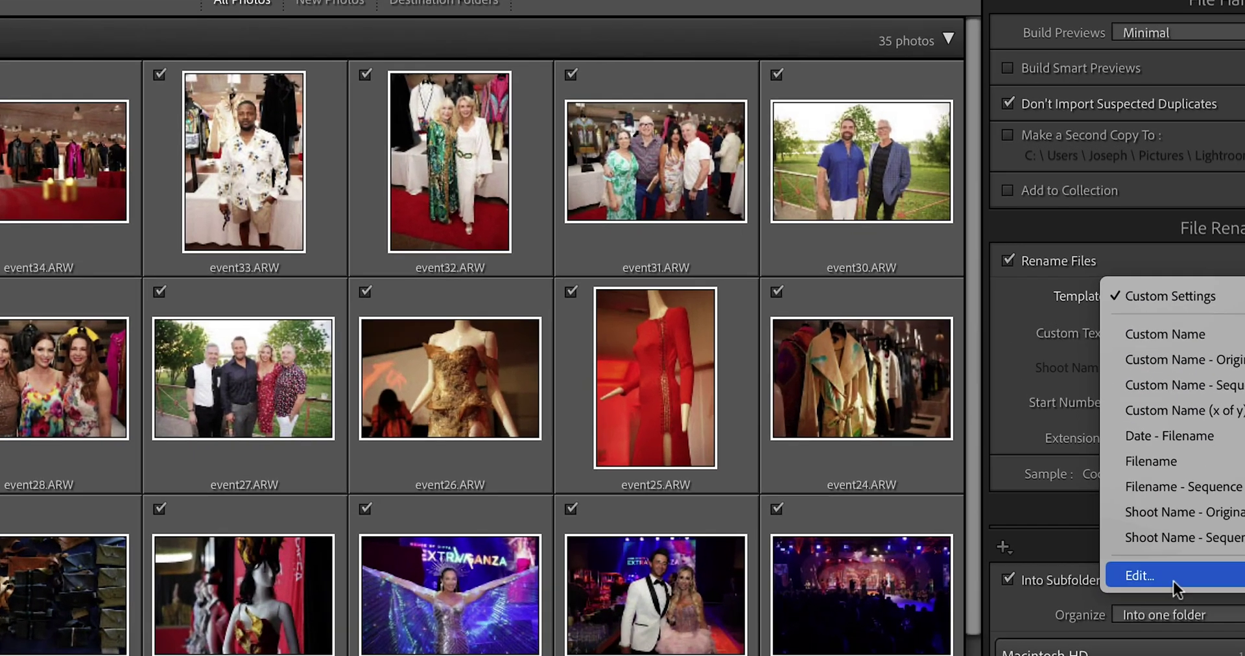
pyautogui.click(1035, 398)
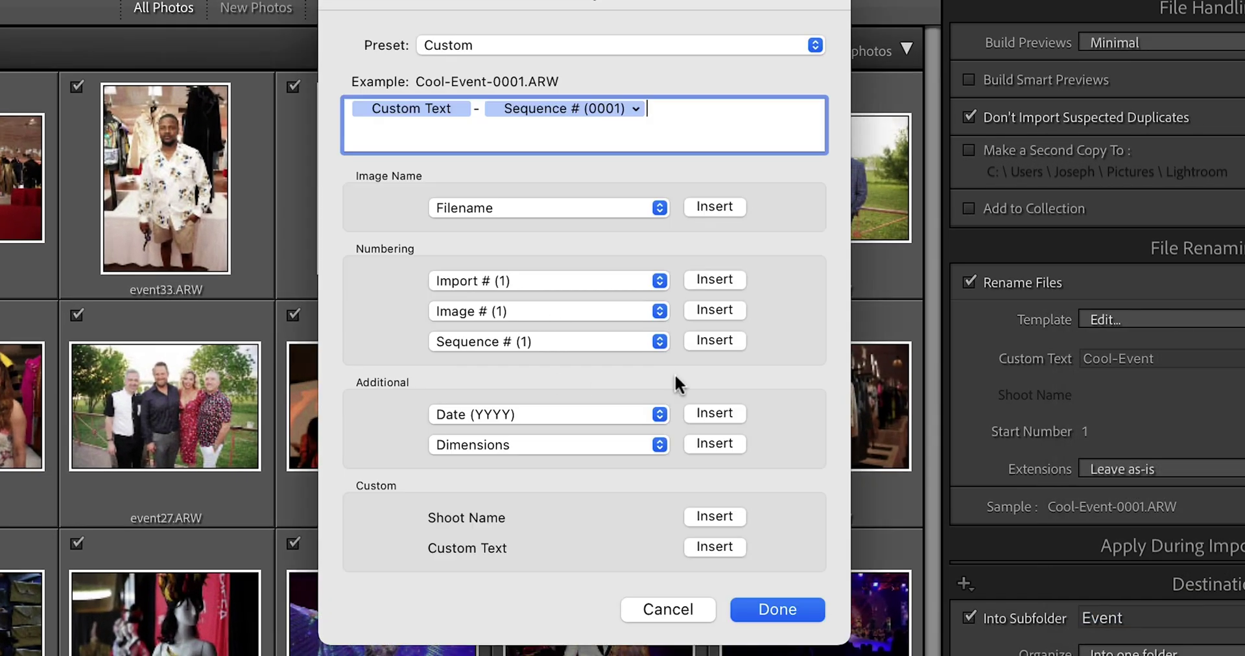
pyautogui.click(478, 103)
pyautogui.press('BackSpace')
pyautogui.write('-')
pyautogui.click(701, 418)
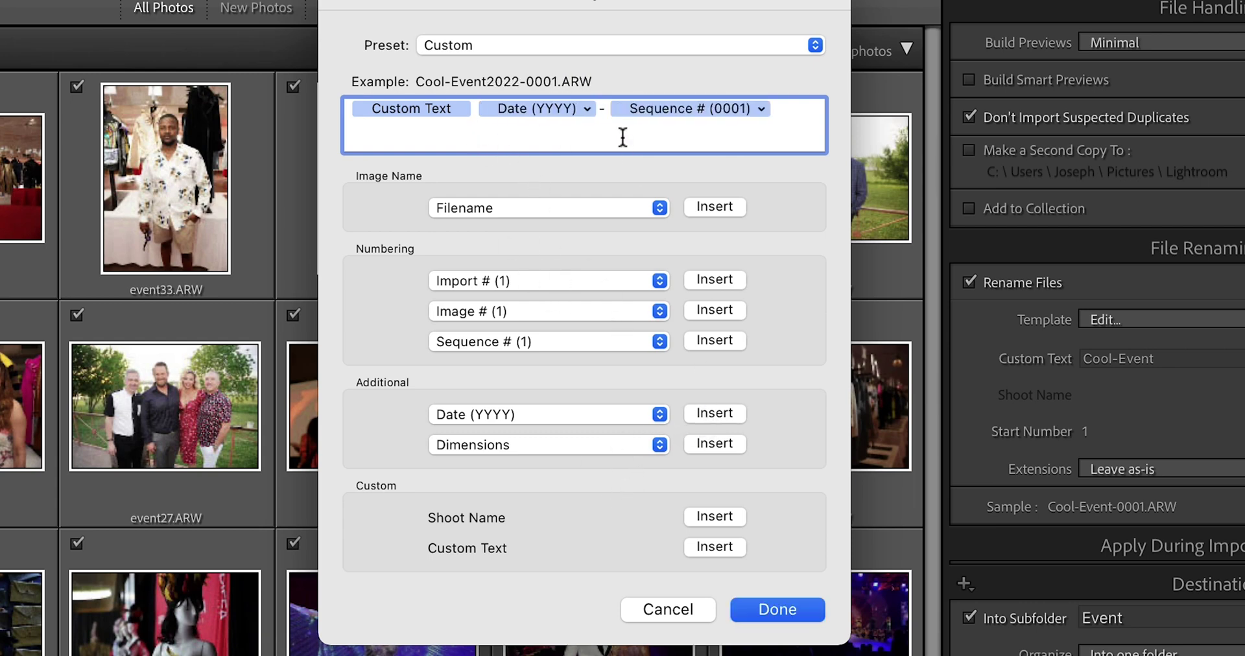
# - Add a hyphen before the year, save the template, and start importing the event photos
pyautogui.click(475, 107)
pyautogui.click(472, 110)
pyautogui.write('-')
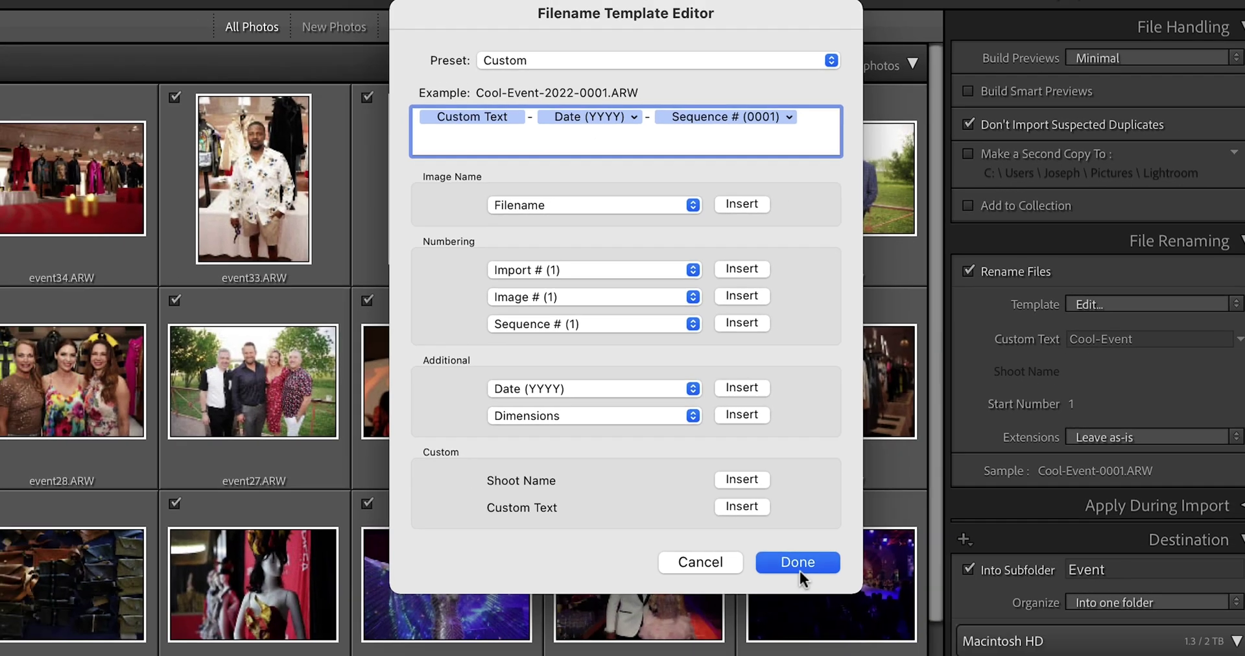
pyautogui.click(780, 610)
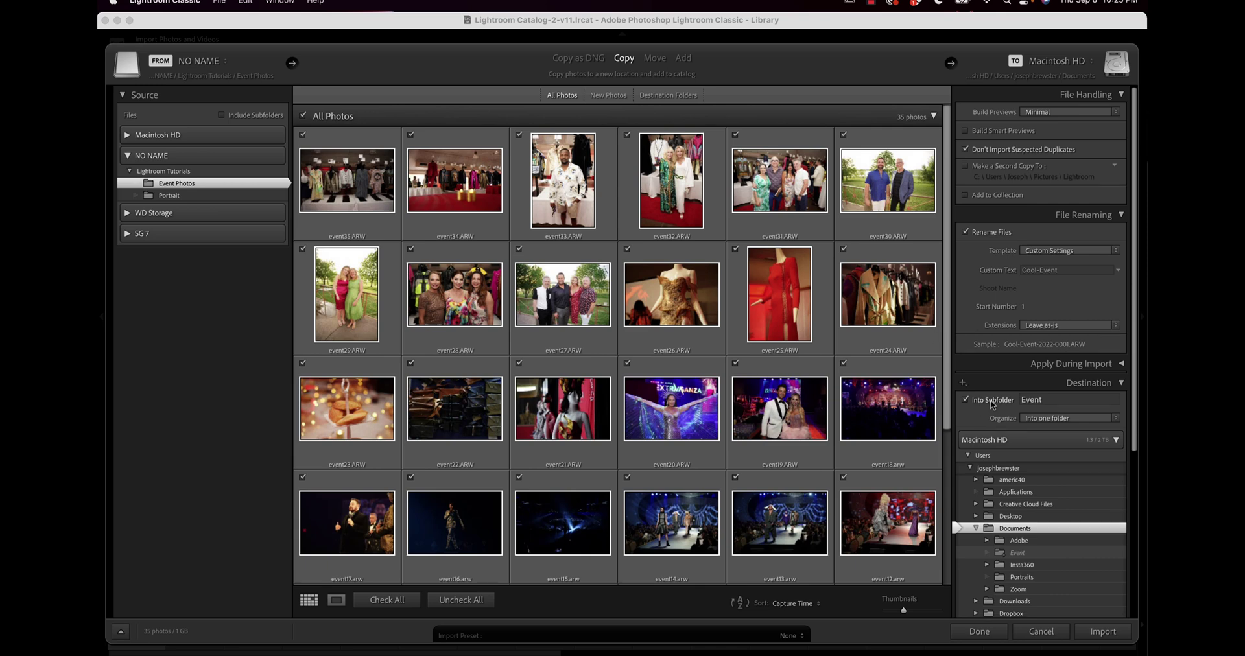
pyautogui.scroll(-3, 1005, 470)
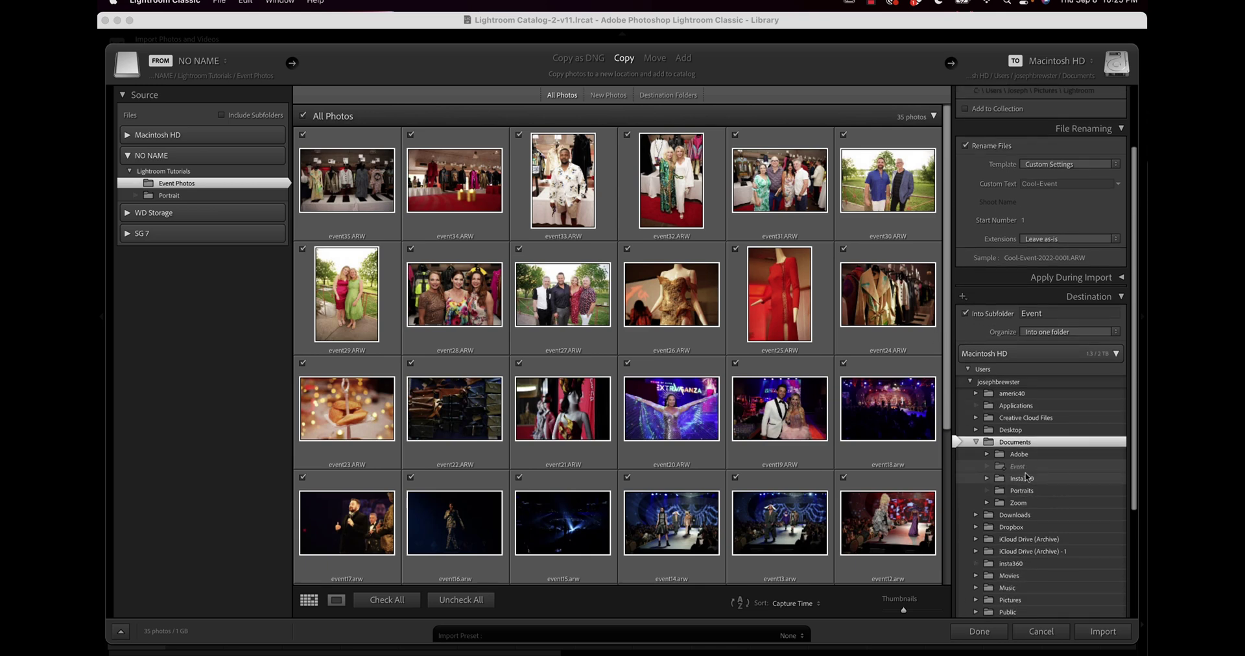
pyautogui.click(1095, 630)
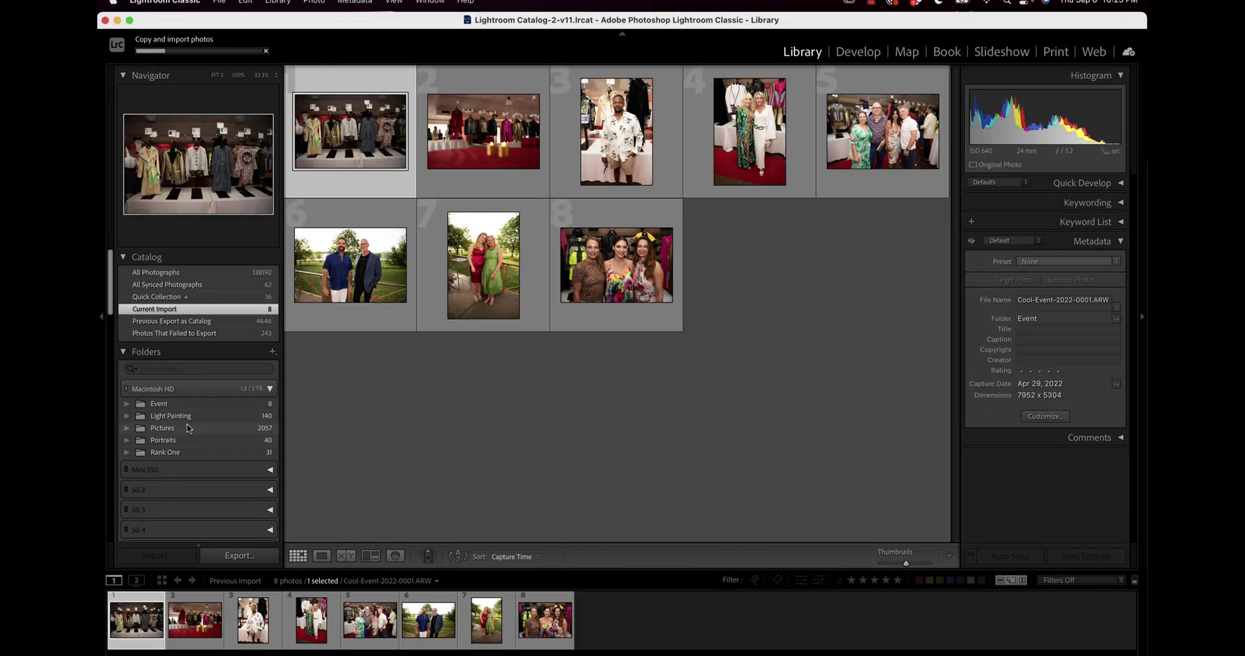
# - Review the Event folder's photos, then the Portraits folder's 40 photos
pyautogui.click(178, 405)
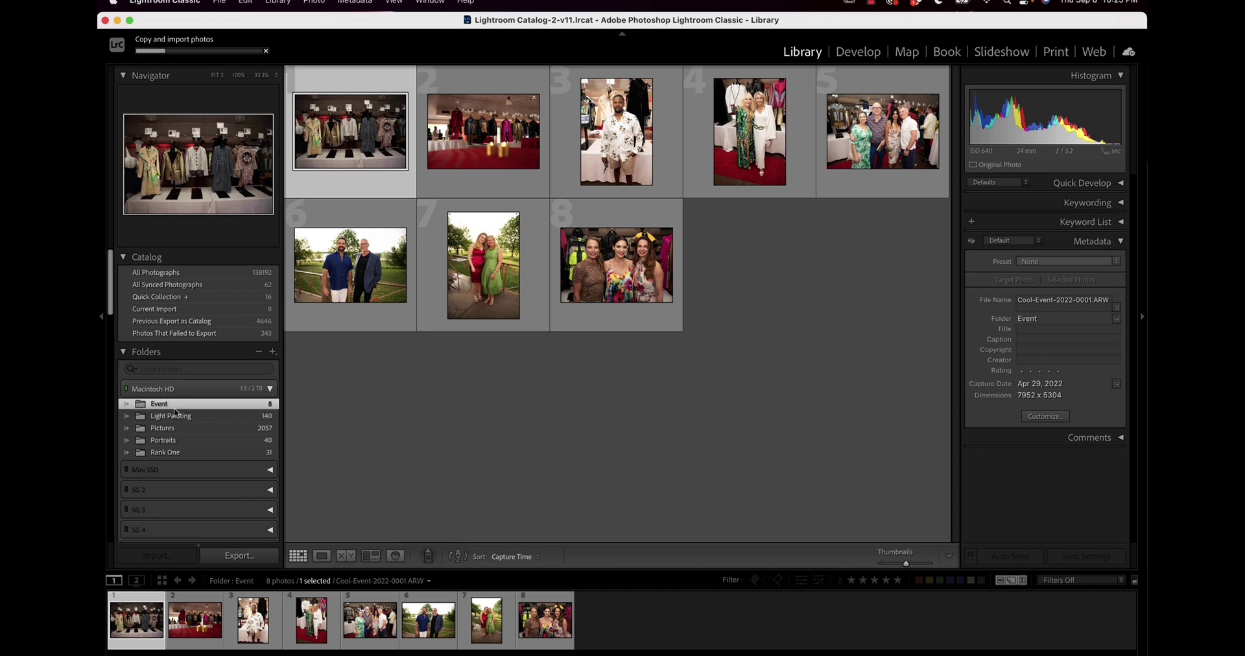
pyautogui.click(183, 440)
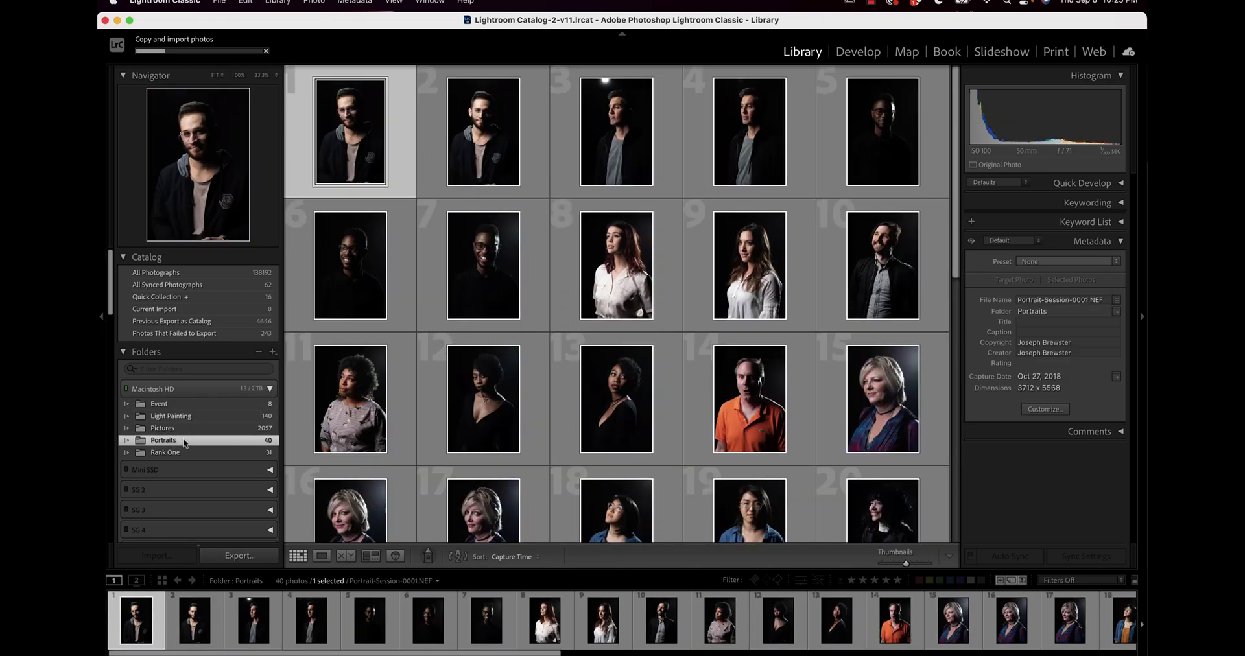